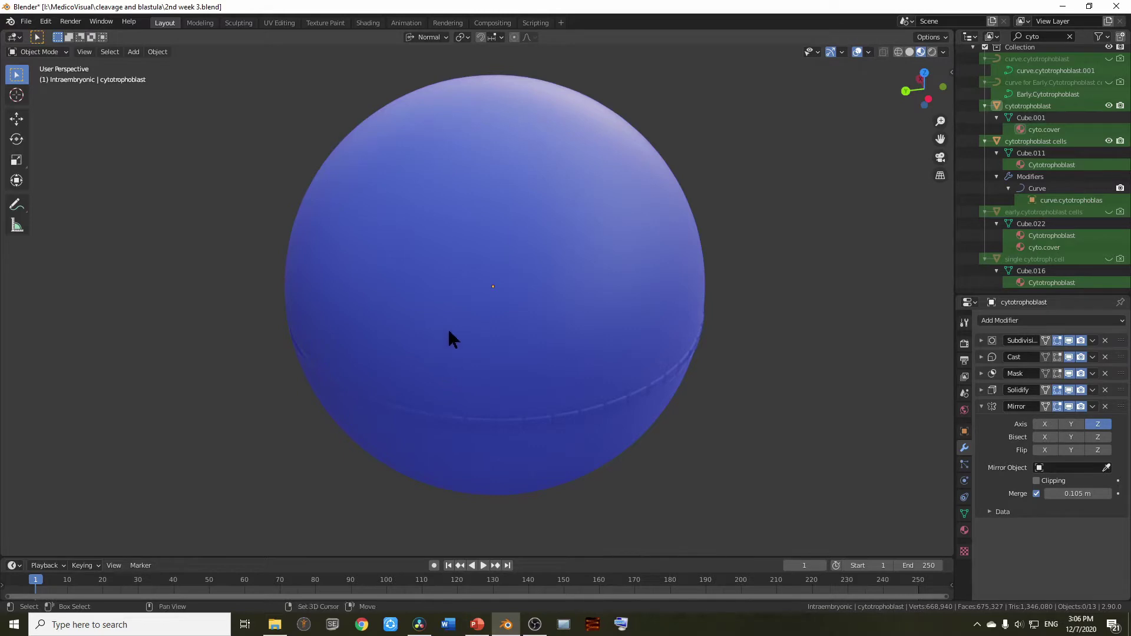
Select the cytotrophoblast sphere, sketch a trial equator line and arrow, then undo them
middle_click_drag(450, 328, 533, 337)
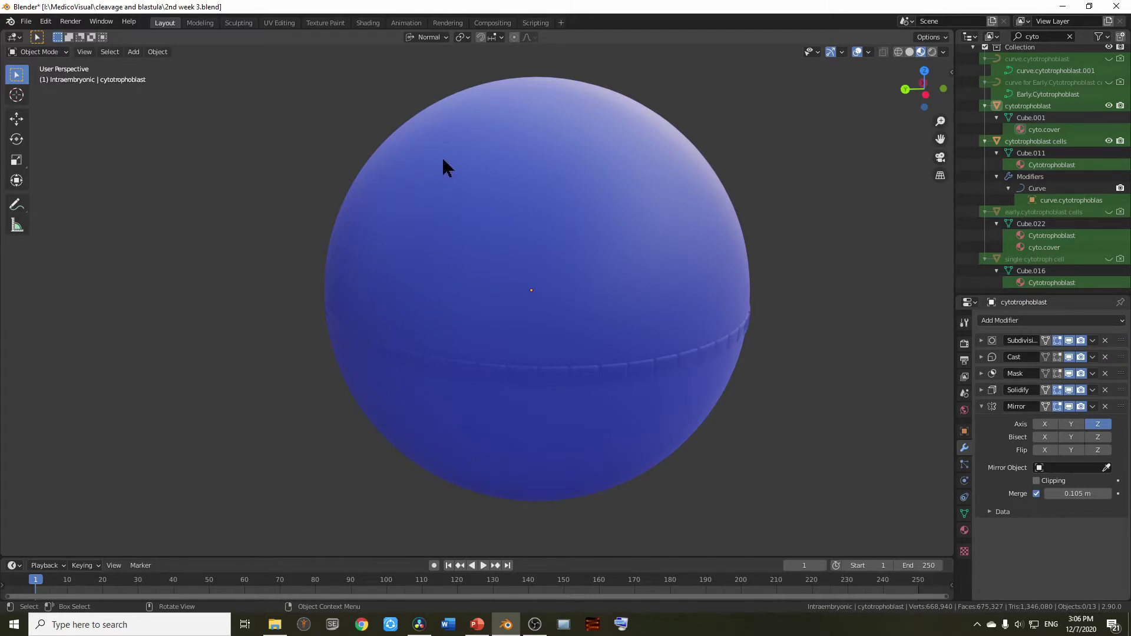
left_click(516, 180)
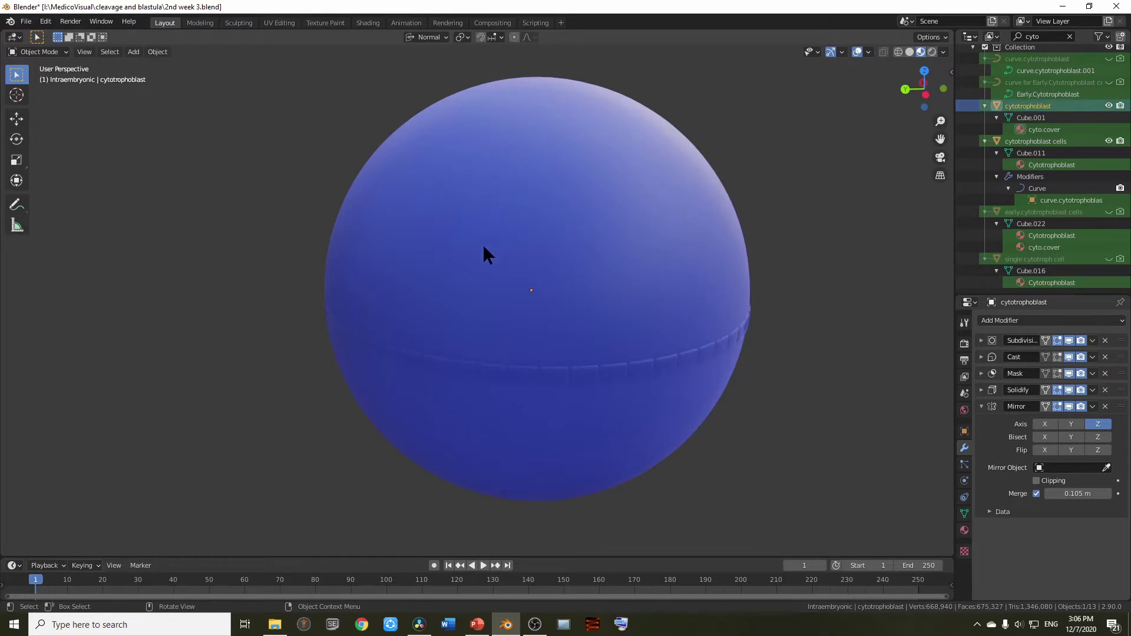
mouse_move(483, 243)
middle_mouse_down()
mouse_move(487, 210)
mouse_move(492, 242)
middle_mouse_up()
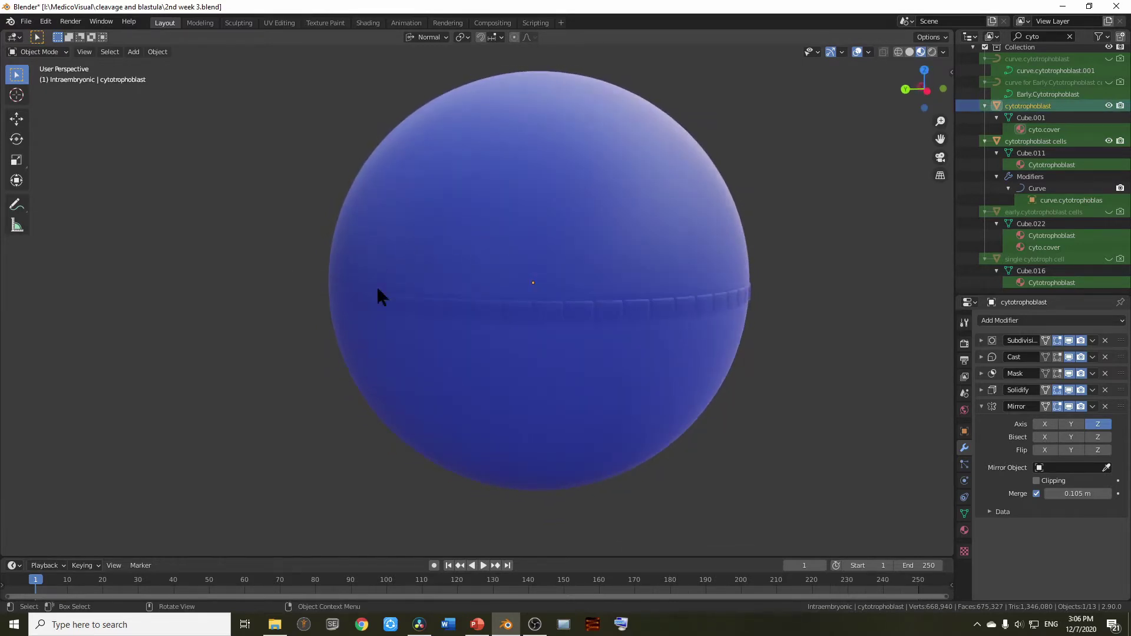
left_click(17, 205)
left_click_drag(177, 277, 901, 300)
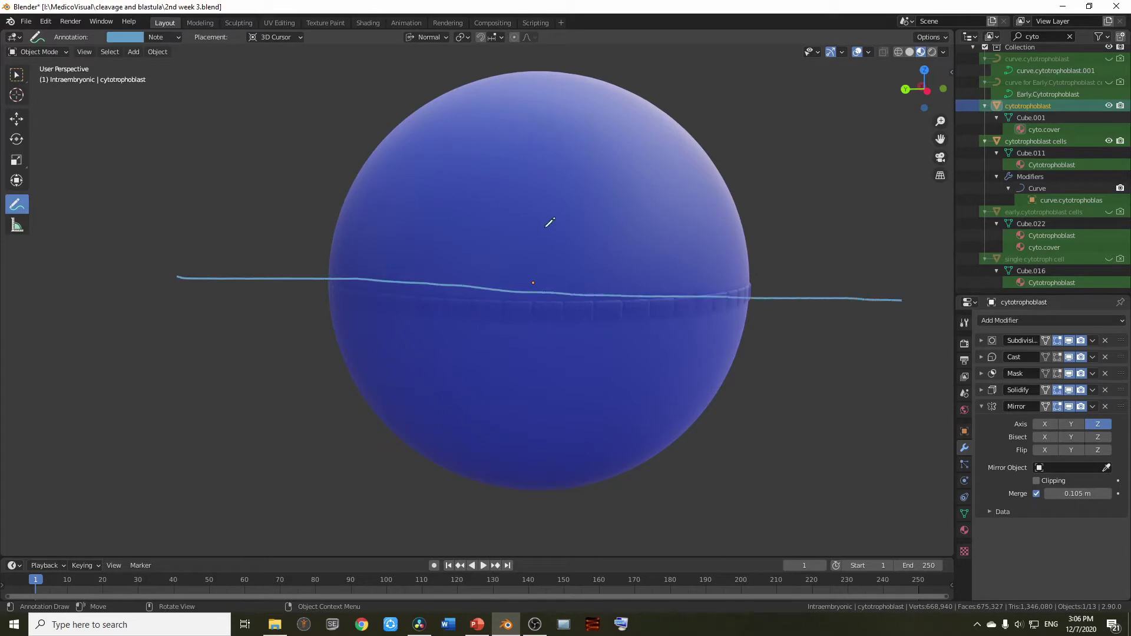
mouse_move(632, 95)
left_mouse_down()
mouse_move(729, 77)
mouse_move(807, 151)
mouse_move(792, 134)
mouse_move(801, 130)
mouse_move(777, 159)
left_mouse_up()
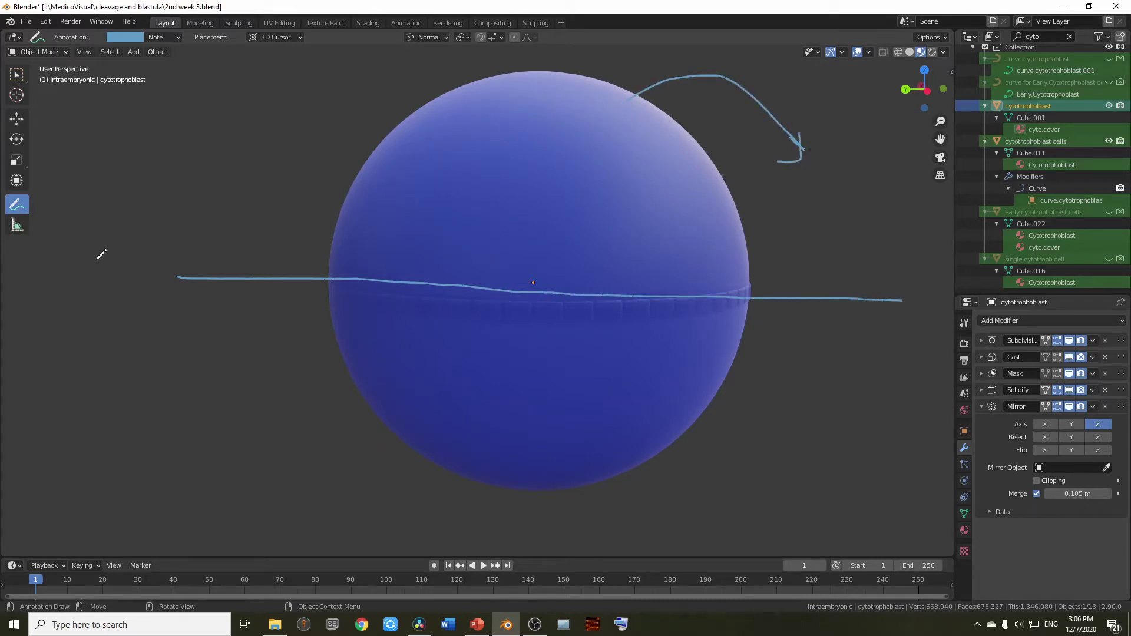
key("ctrl+z")
key("ctrl+z")
key("ctrl+z")
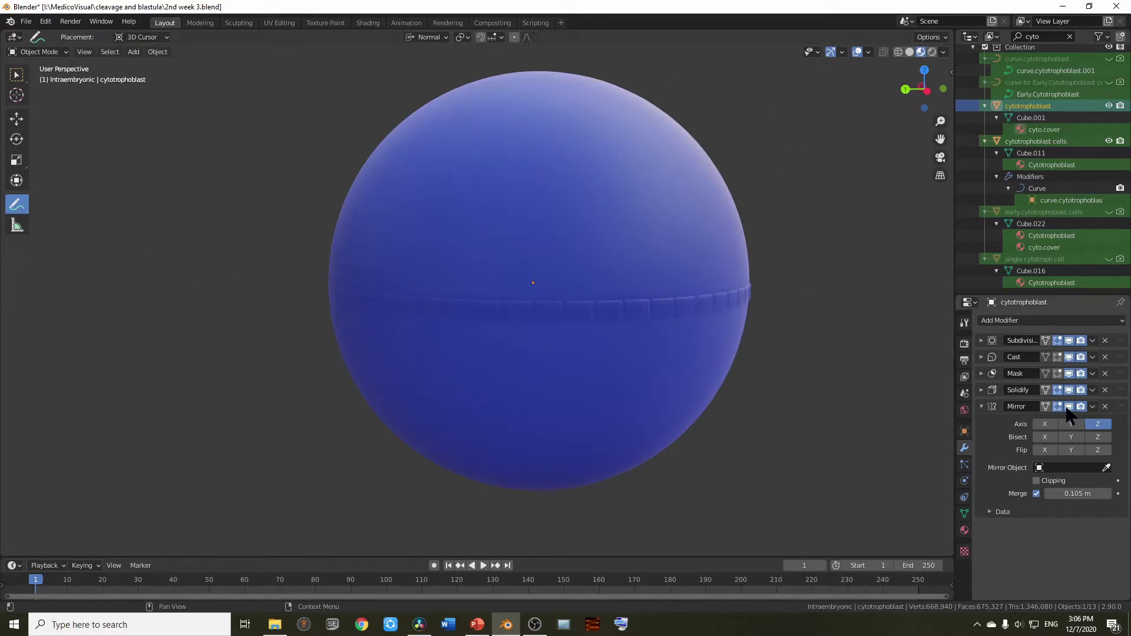
Hide the blue shell's mirrored upper half and draw an equator cut line and curved arrow
left_click(1069, 406)
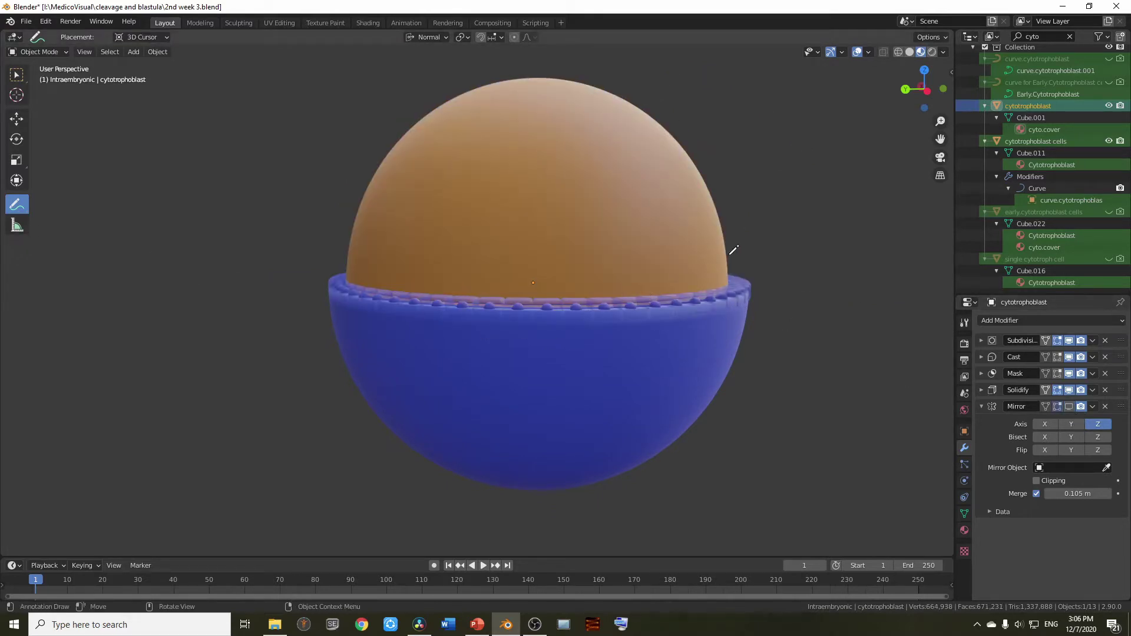
middle_click_drag(753, 223, 778, 255)
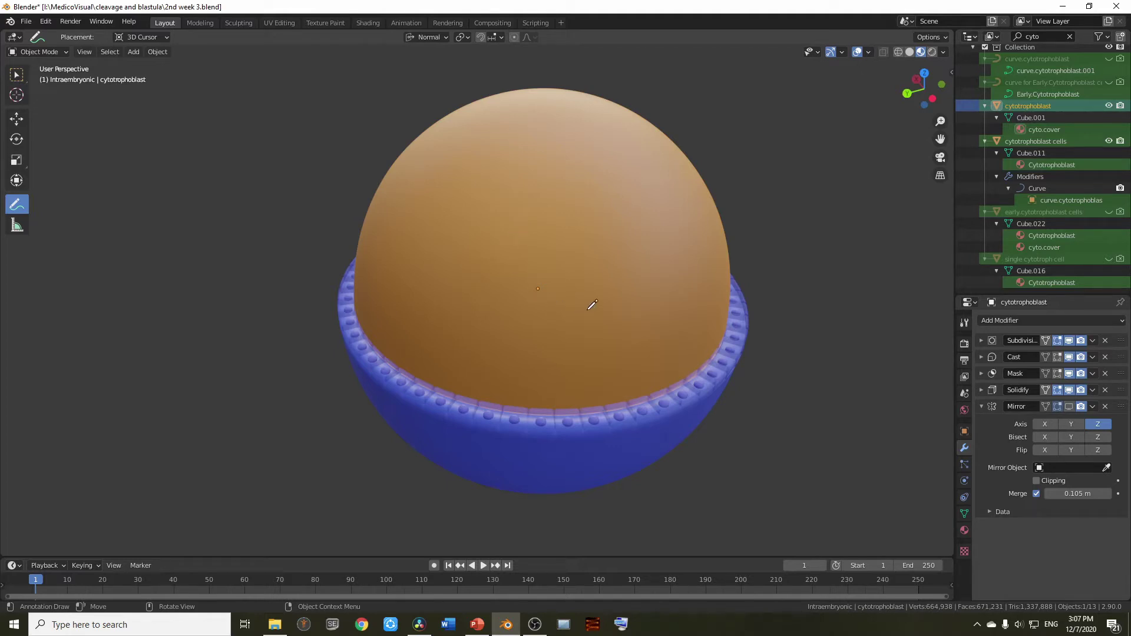
middle_click_drag(687, 327, 681, 285)
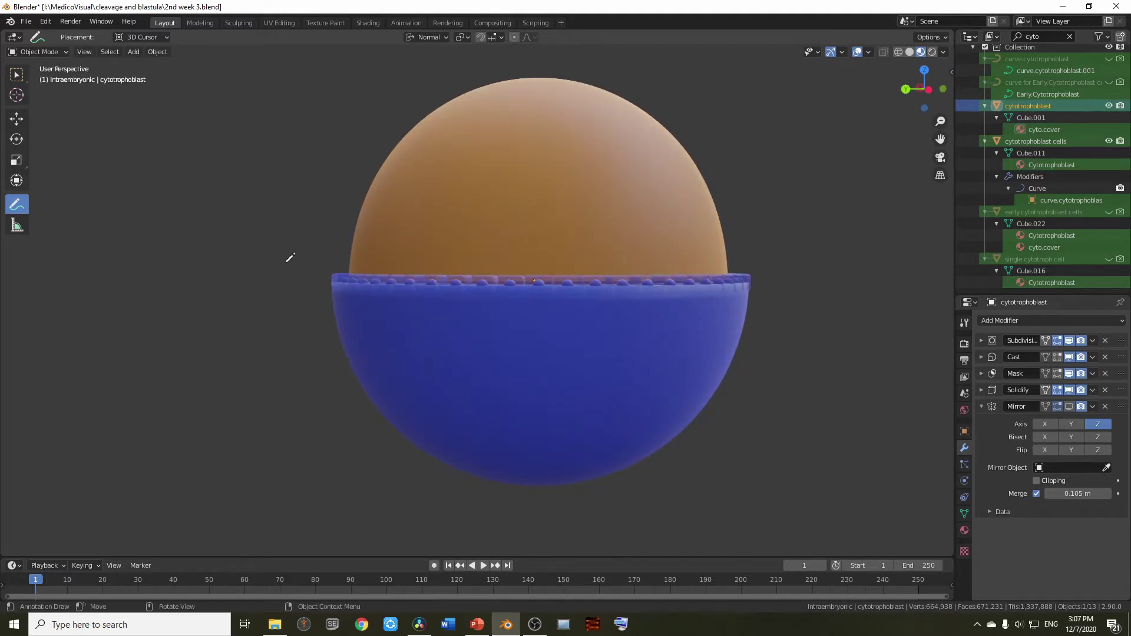
left_click_drag(228, 257, 862, 273)
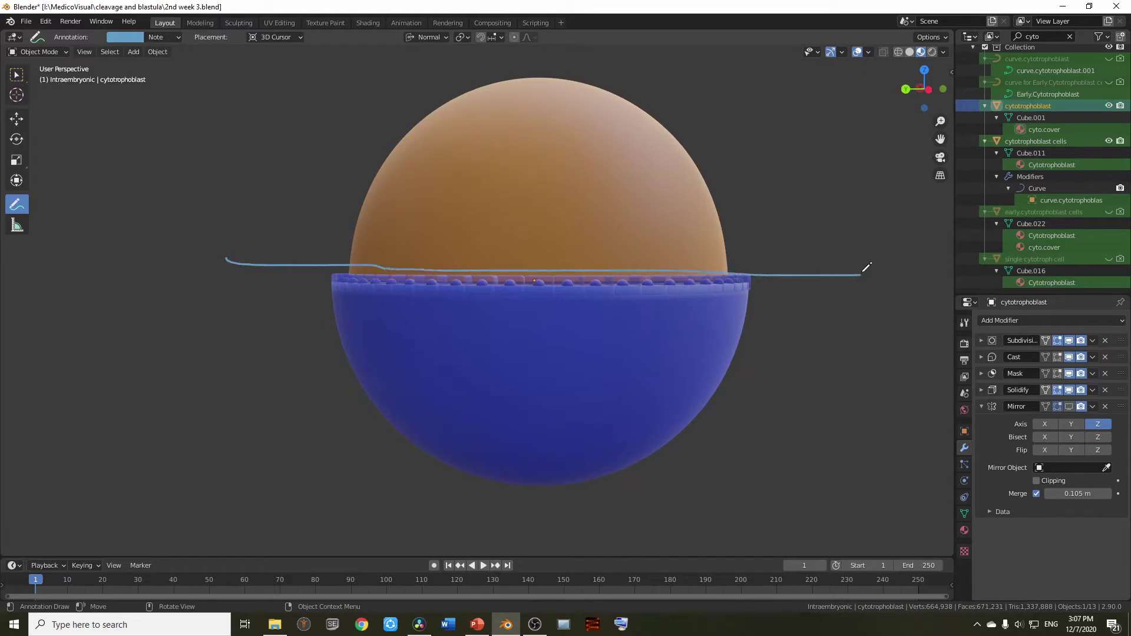
mouse_move(678, 139)
left_mouse_down()
mouse_move(788, 123)
mouse_move(794, 136)
left_mouse_up()
Select the orange somatopleuric mesoderm sphere and disable its Mirror modifier's viewport display
left_click(17, 74)
left_click(529, 213)
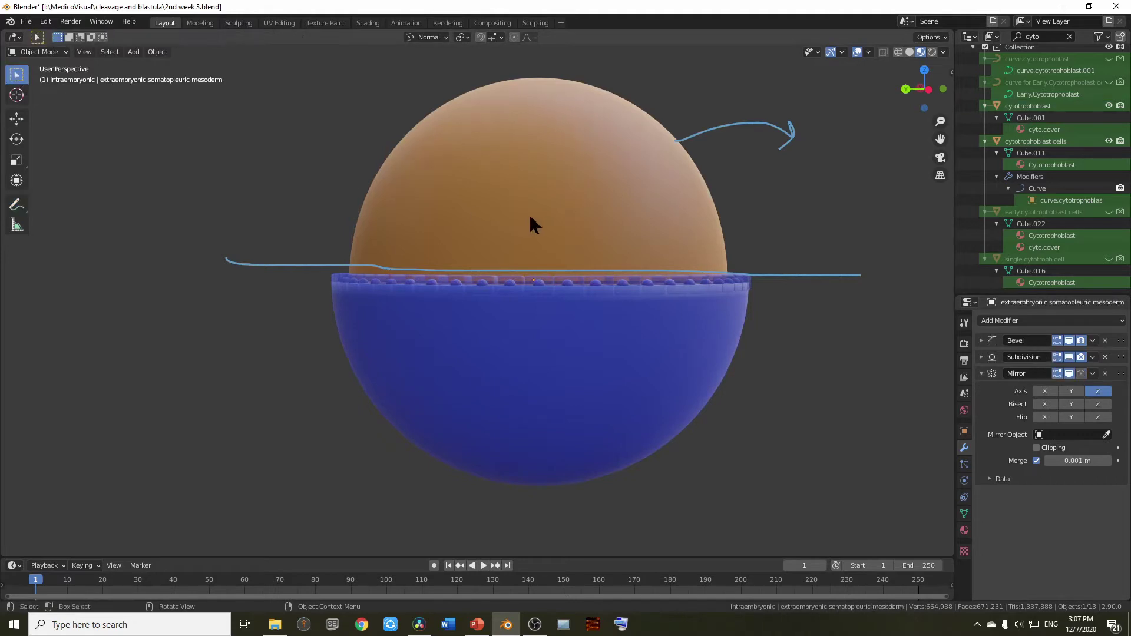
left_click(1070, 374)
middle_click_drag(635, 264, 384, 378)
scroll(436, 346, "down", 2)
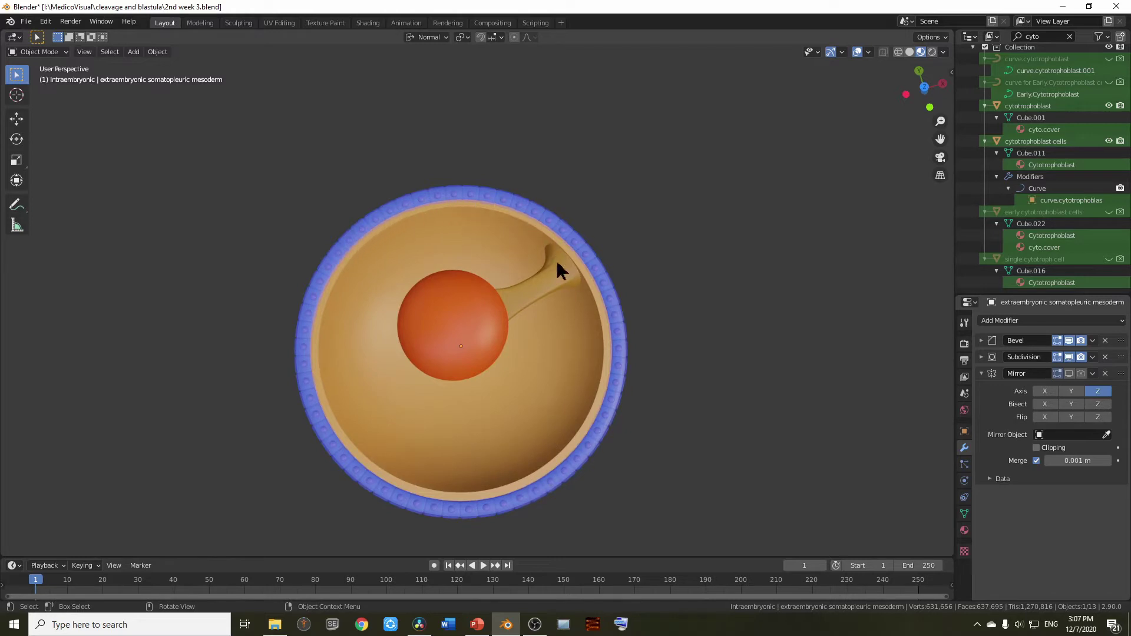
middle_click_drag(558, 271, 625, 234)
middle_click_drag(641, 281, 521, 256)
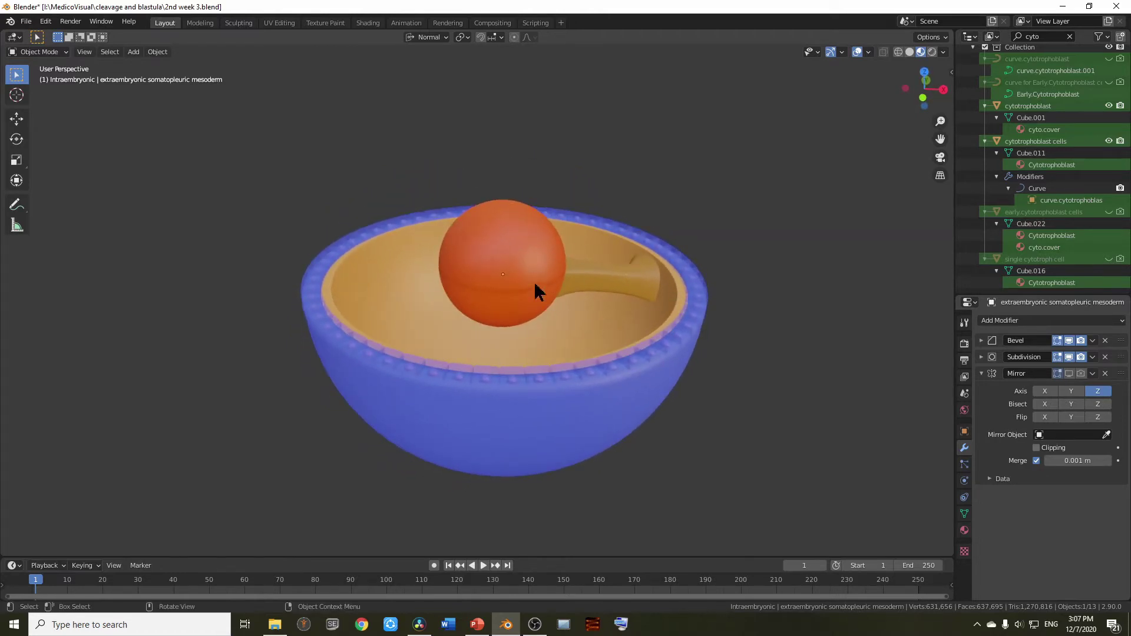
scroll(664, 278, "up", 5)
scroll(740, 278, "down", 4)
mouse_move(740, 278)
middle_mouse_down()
mouse_move(775, 341)
mouse_move(718, 313)
mouse_move(722, 277)
middle_mouse_up()
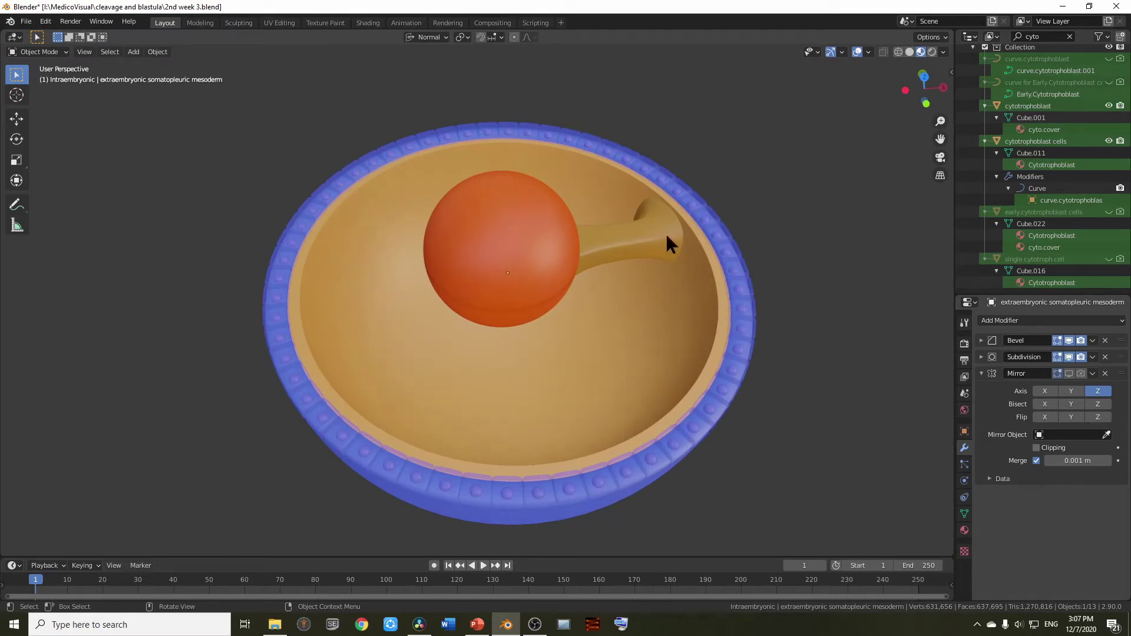
middle_click_drag(668, 236, 643, 225)
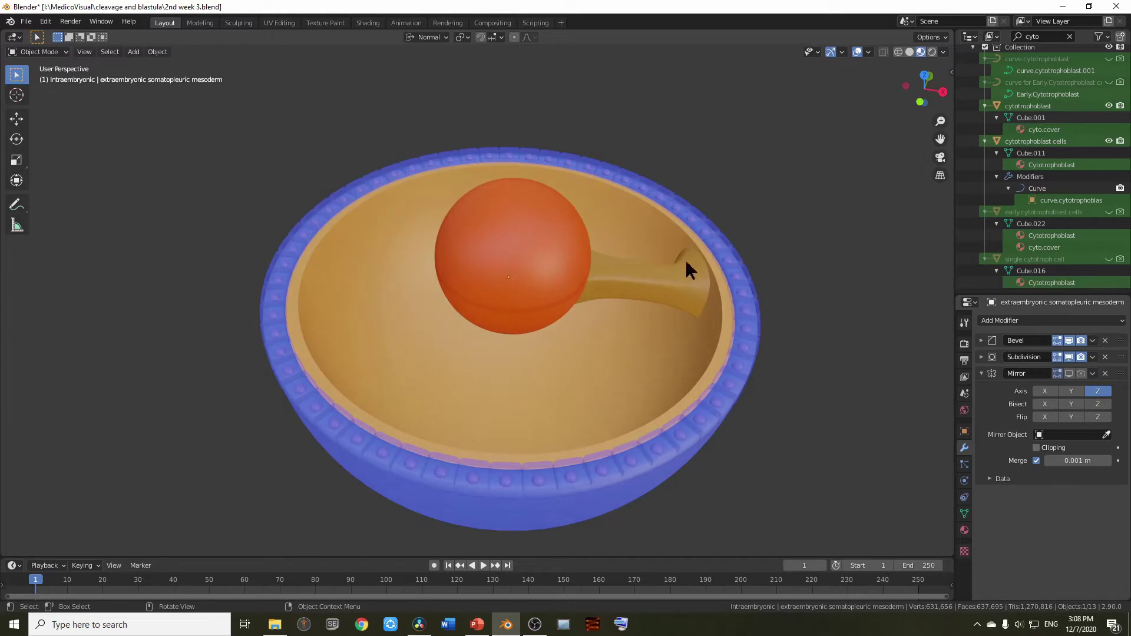
scroll(684, 263, "up", 3)
left_click(813, 259)
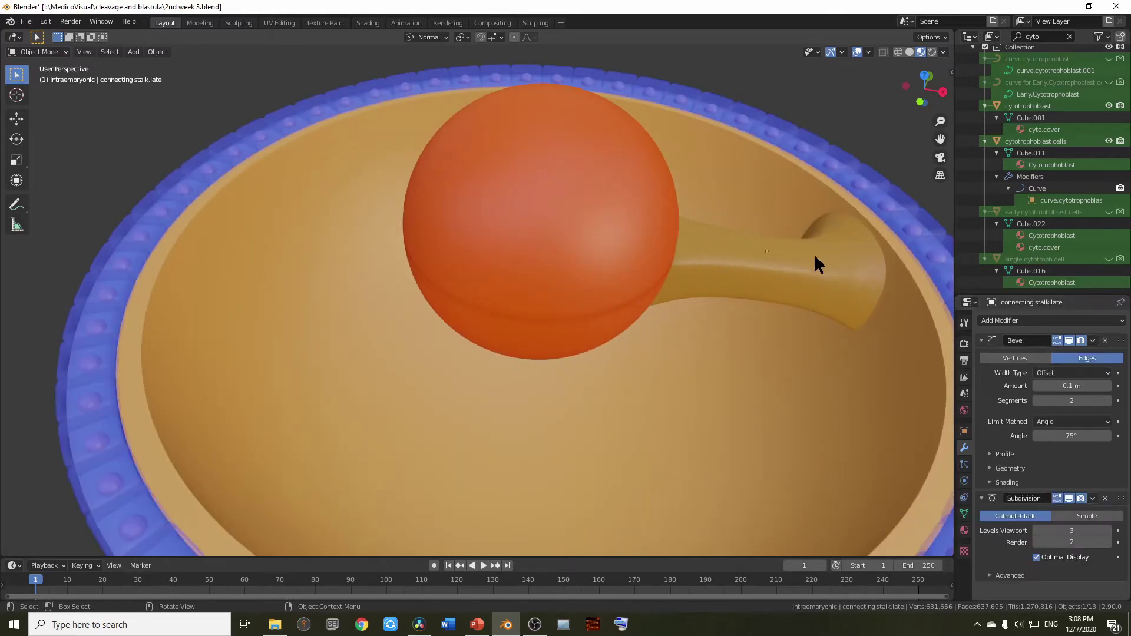
scroll(776, 271, "down", 4)
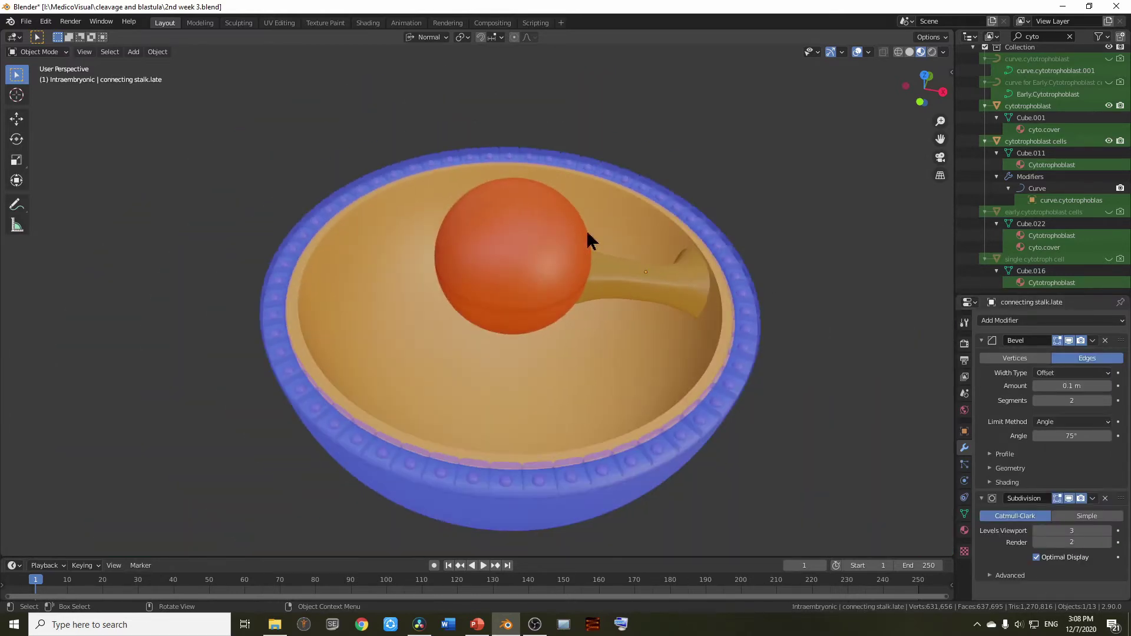
middle_click_drag(588, 236, 581, 272)
left_click(500, 252)
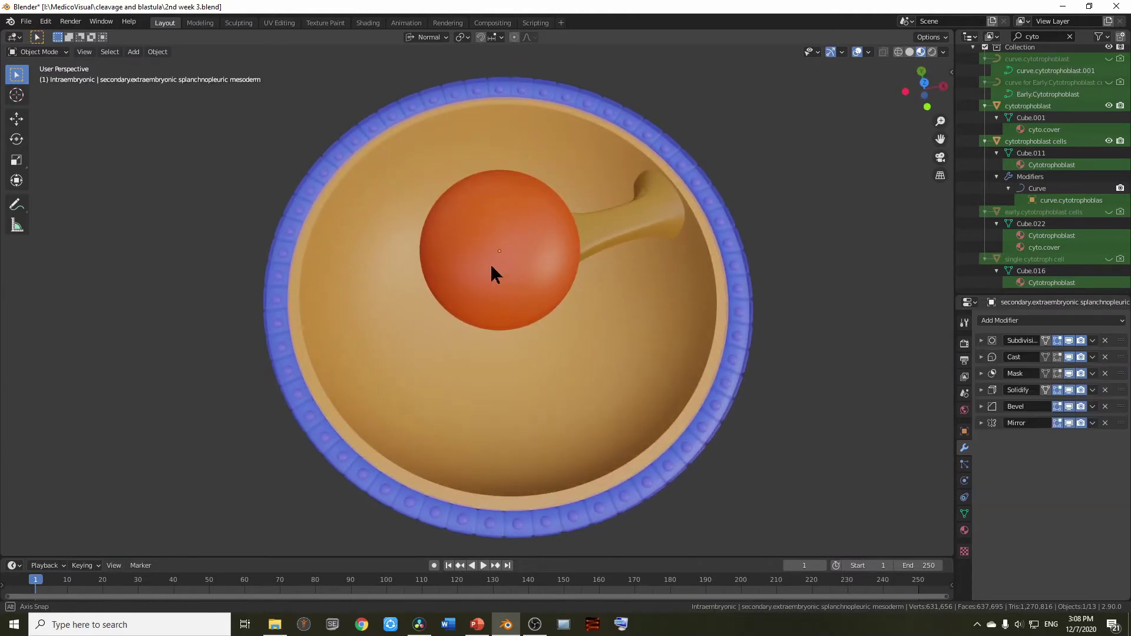
Trace annotation strokes around the red sphere and the bowl's inner rim, then undo them
mouse_move(493, 271)
middle_mouse_down()
mouse_move(532, 210)
mouse_move(554, 211)
mouse_move(507, 270)
mouse_move(490, 260)
mouse_move(555, 255)
mouse_move(476, 277)
mouse_move(487, 285)
middle_mouse_up()
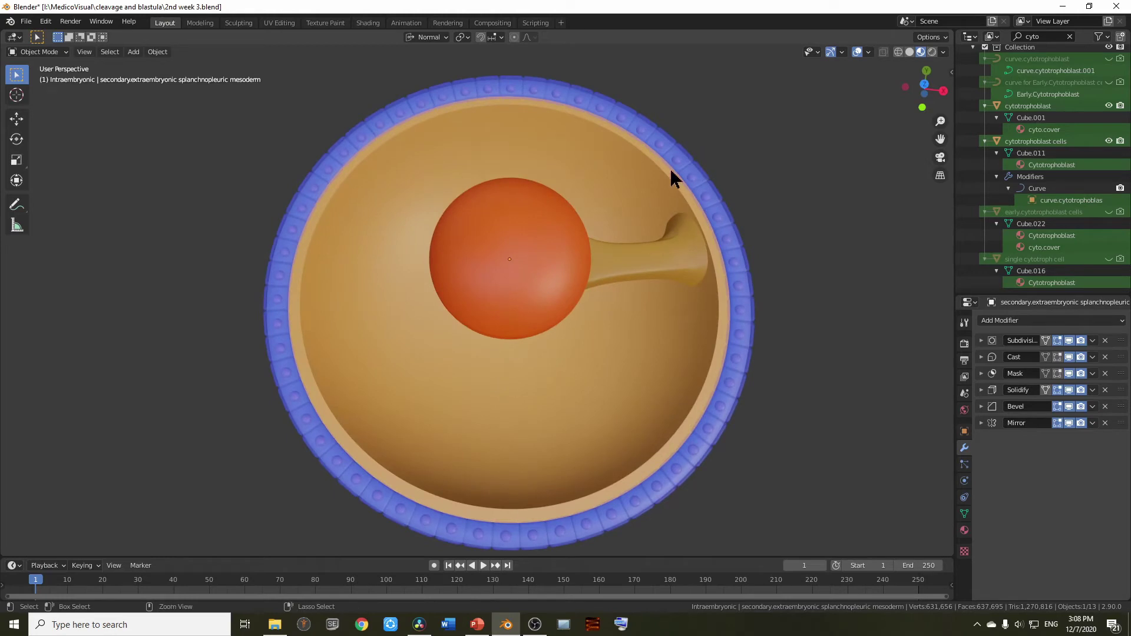
left_click(16, 204)
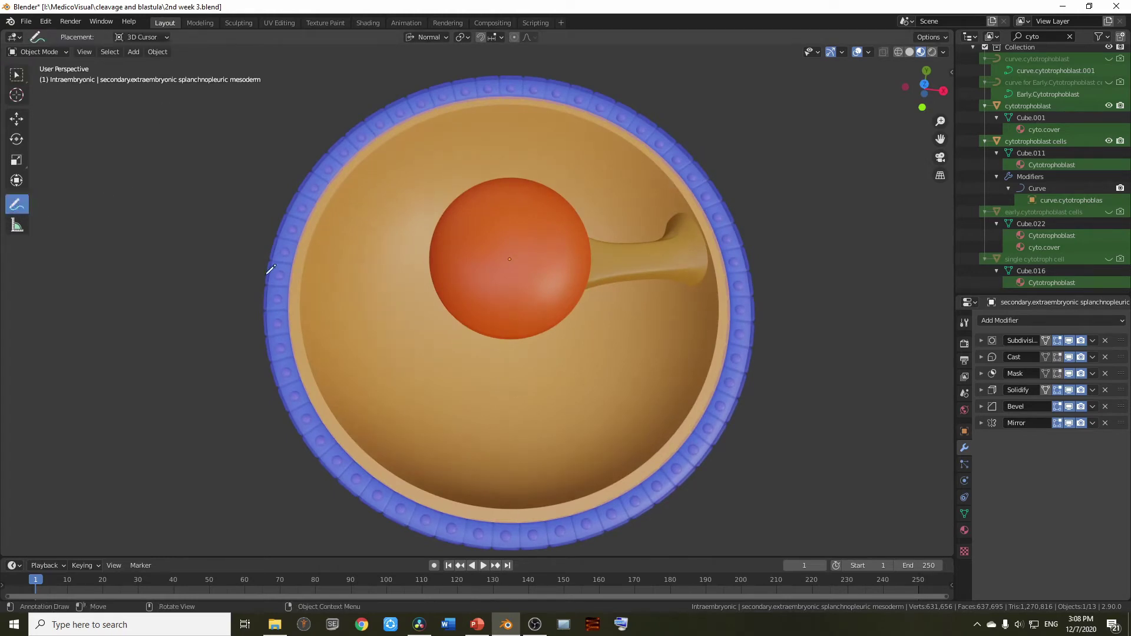
left_click_drag(365, 250, 676, 238)
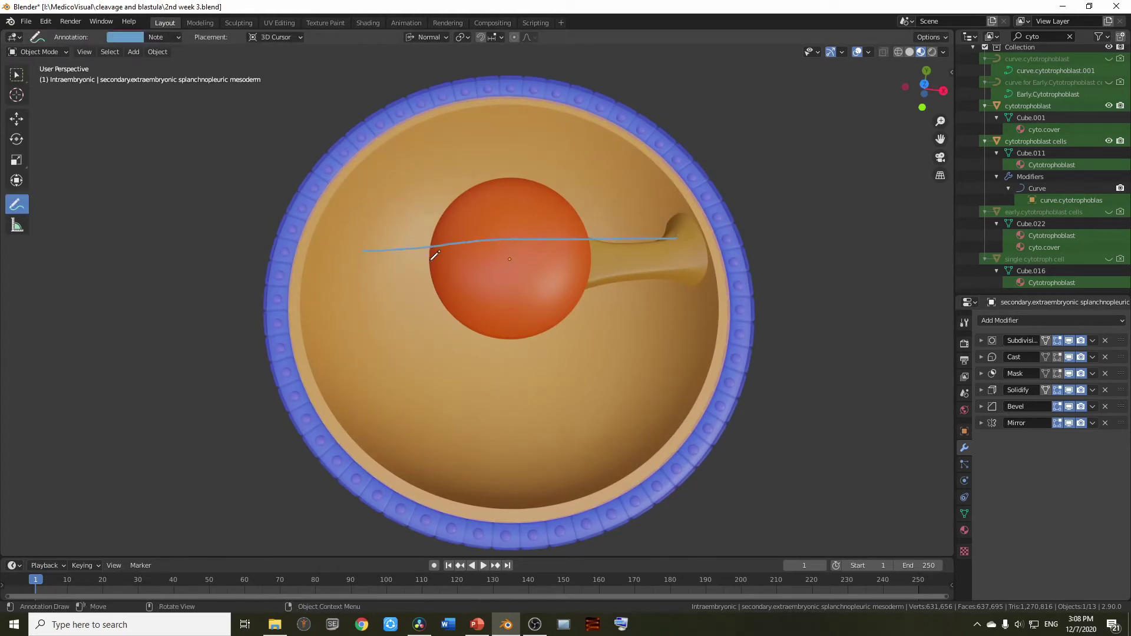
mouse_move(428, 256)
left_mouse_down()
mouse_move(451, 293)
mouse_move(500, 327)
mouse_move(561, 329)
mouse_move(592, 293)
mouse_move(599, 240)
left_mouse_up()
mouse_move(432, 240)
left_mouse_down()
mouse_move(482, 182)
mouse_move(515, 177)
mouse_move(541, 178)
mouse_move(595, 237)
left_mouse_up()
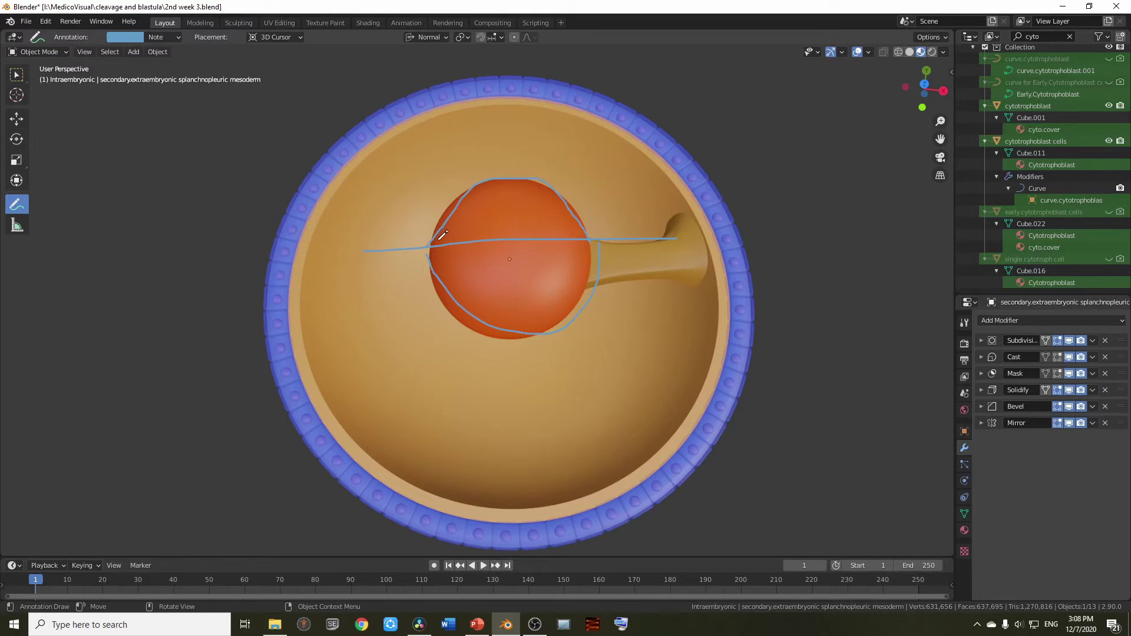
mouse_move(438, 232)
left_mouse_down()
mouse_move(481, 185)
mouse_move(515, 178)
mouse_move(550, 185)
mouse_move(591, 223)
left_mouse_up()
left_click_drag(481, 175, 518, 172)
mouse_move(648, 151)
left_mouse_down()
mouse_move(539, 114)
mouse_move(421, 123)
mouse_move(339, 193)
mouse_move(327, 262)
left_mouse_up()
mouse_move(318, 223)
left_mouse_down()
mouse_move(295, 298)
mouse_move(345, 432)
mouse_move(519, 503)
mouse_move(672, 441)
mouse_move(722, 318)
mouse_move(705, 271)
left_mouse_up()
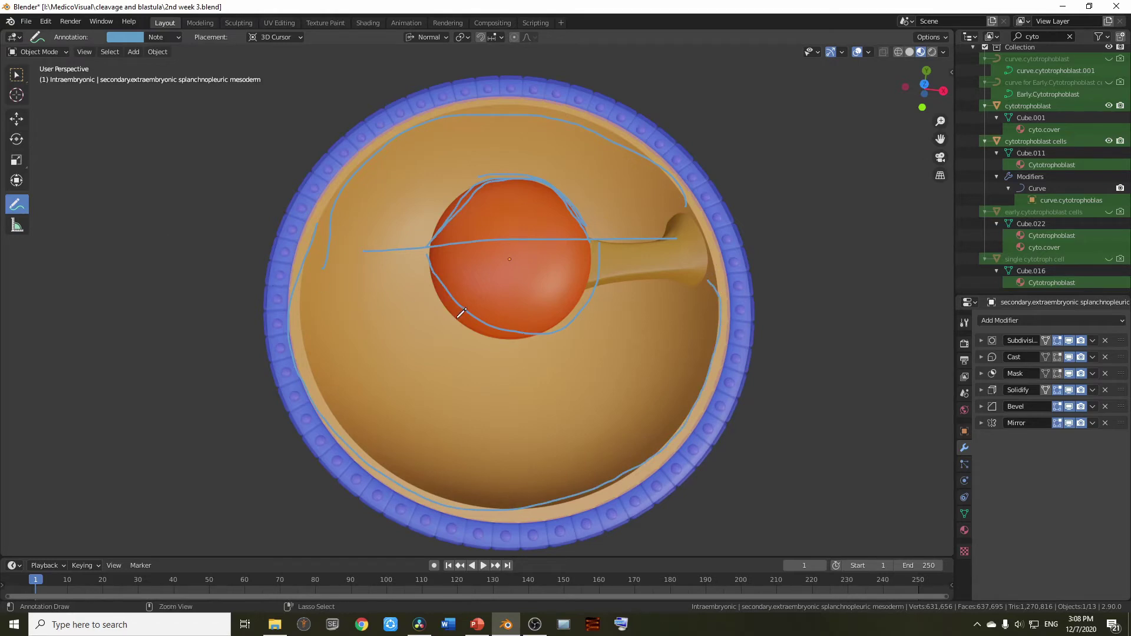
key("ctrl+z")
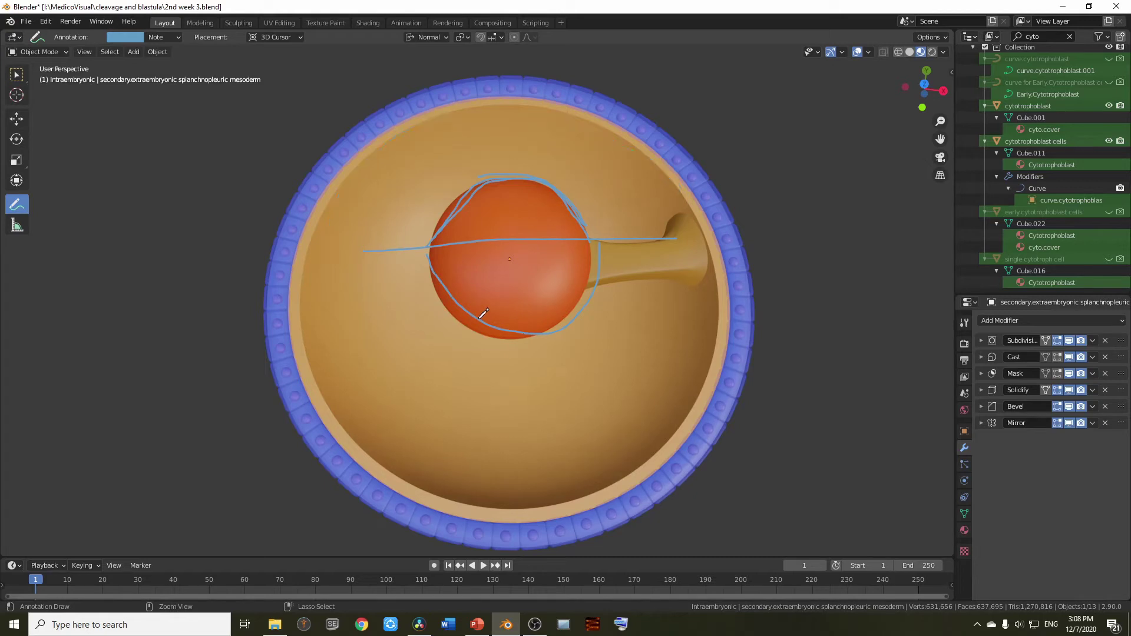
key("ctrl+z")
key("ctrl+z")
key("ctrl+z")
key("ctrl+z")
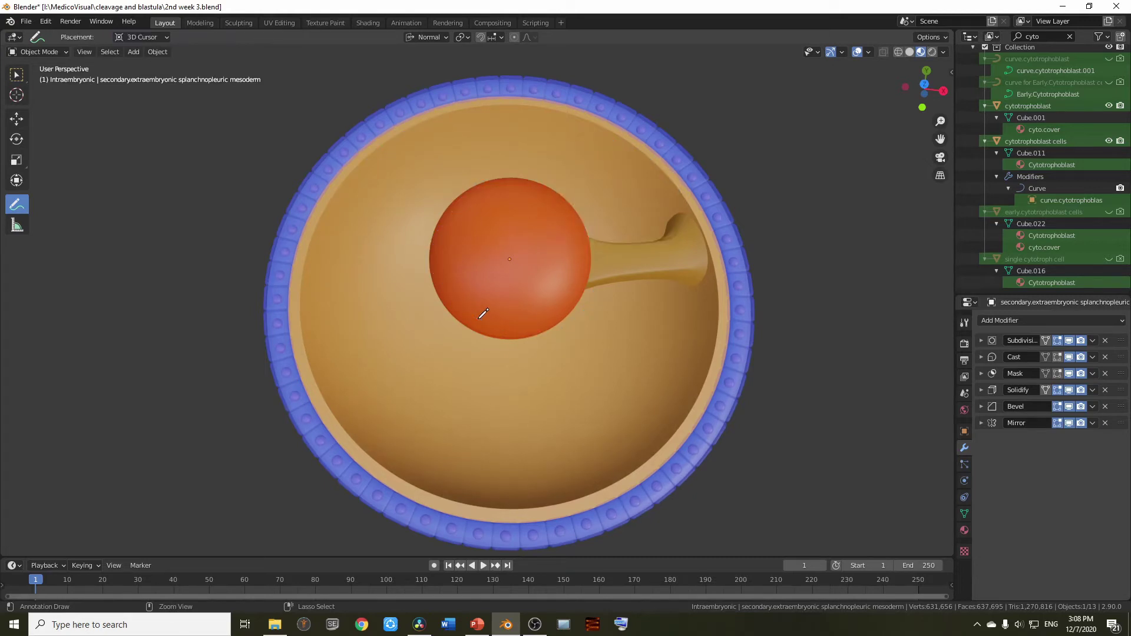
Draw a cut line across the bowl and sphere with a rising arrow, then view the opened sphere from above
middle_click_drag(485, 283, 427, 241)
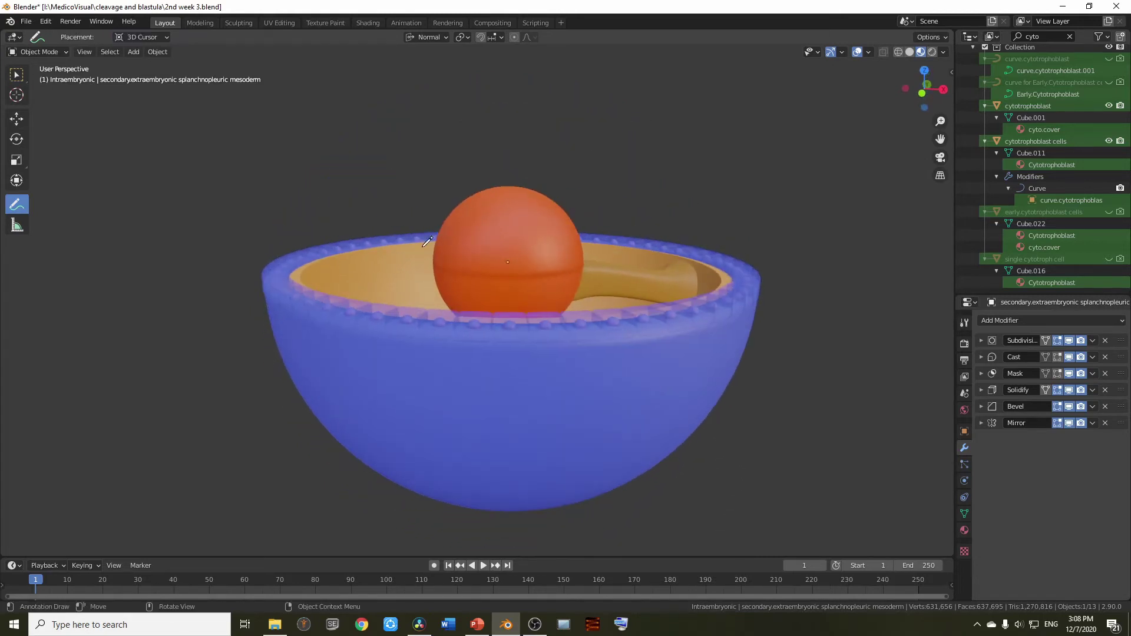
left_click_drag(369, 270, 648, 269)
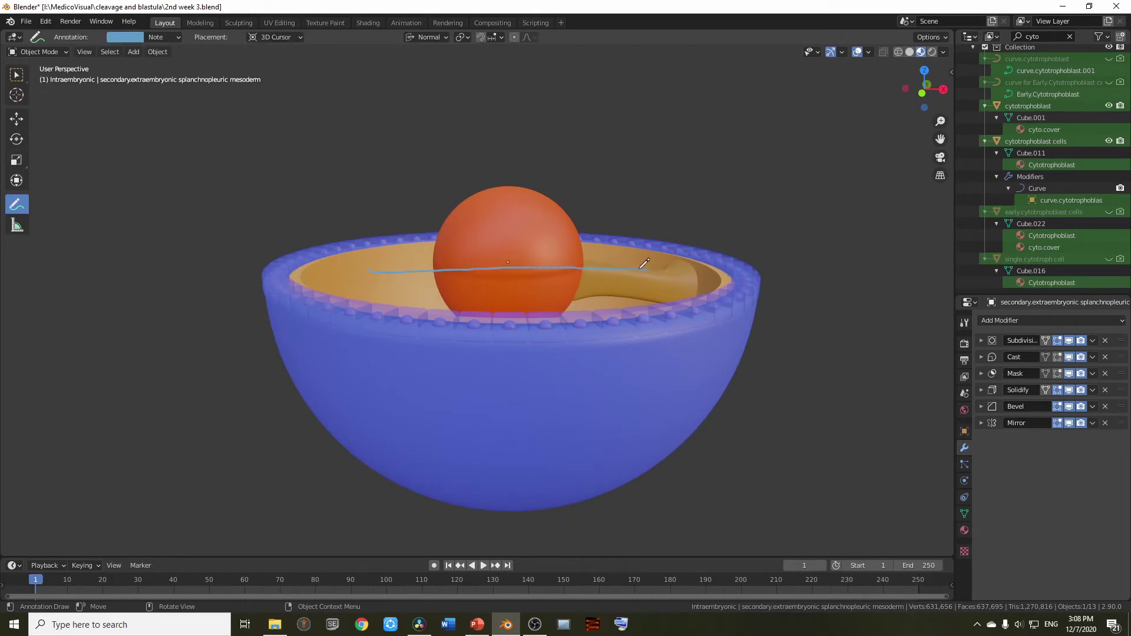
mouse_move(534, 194)
left_mouse_down()
mouse_move(604, 146)
mouse_move(674, 165)
mouse_move(667, 143)
mouse_move(626, 184)
left_mouse_up()
key("w")
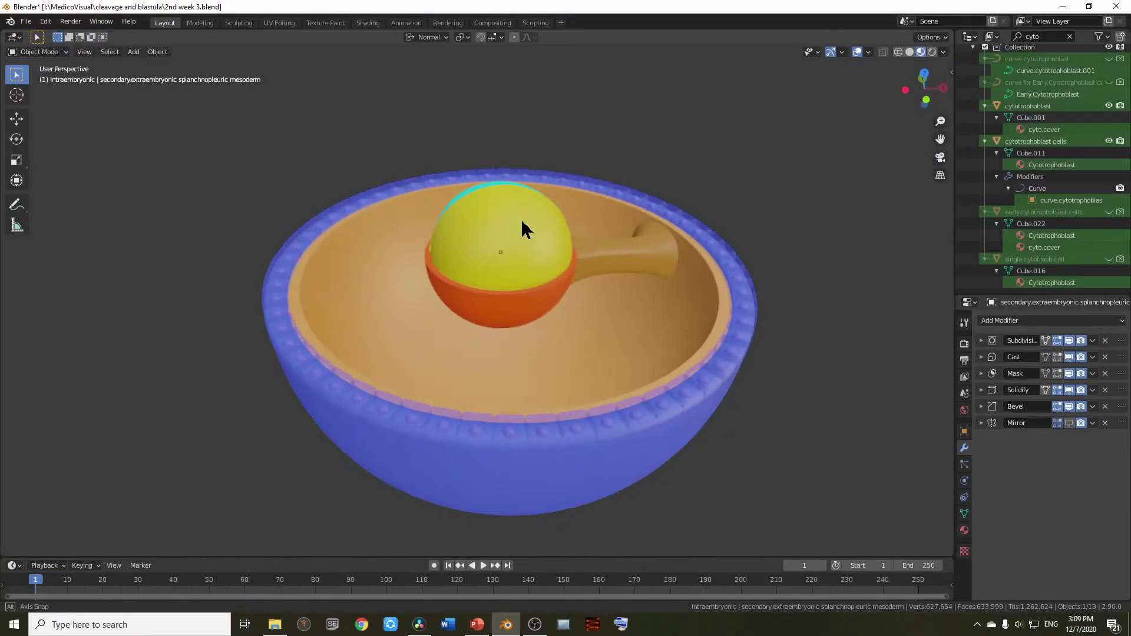
mouse_move(523, 227)
middle_mouse_down()
mouse_move(571, 230)
mouse_move(556, 280)
mouse_move(511, 311)
mouse_move(524, 323)
mouse_move(483, 255)
mouse_move(556, 177)
mouse_move(692, 262)
mouse_move(682, 220)
mouse_move(608, 234)
middle_mouse_up()
Select the cyan inner cell mass and disable its Mirror modifier's viewport display
left_click(576, 258)
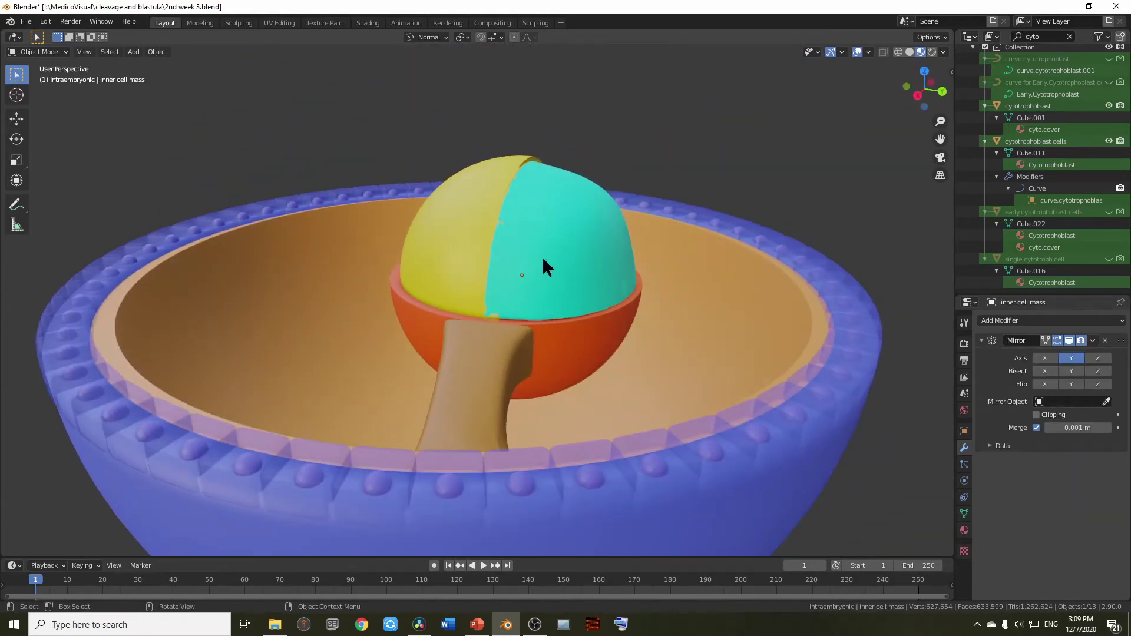
mouse_move(575, 273)
middle_mouse_down()
mouse_move(532, 240)
mouse_move(581, 271)
mouse_move(569, 206)
mouse_move(443, 238)
mouse_move(543, 245)
mouse_move(528, 257)
mouse_move(580, 242)
mouse_move(586, 260)
middle_mouse_up()
left_click(549, 246)
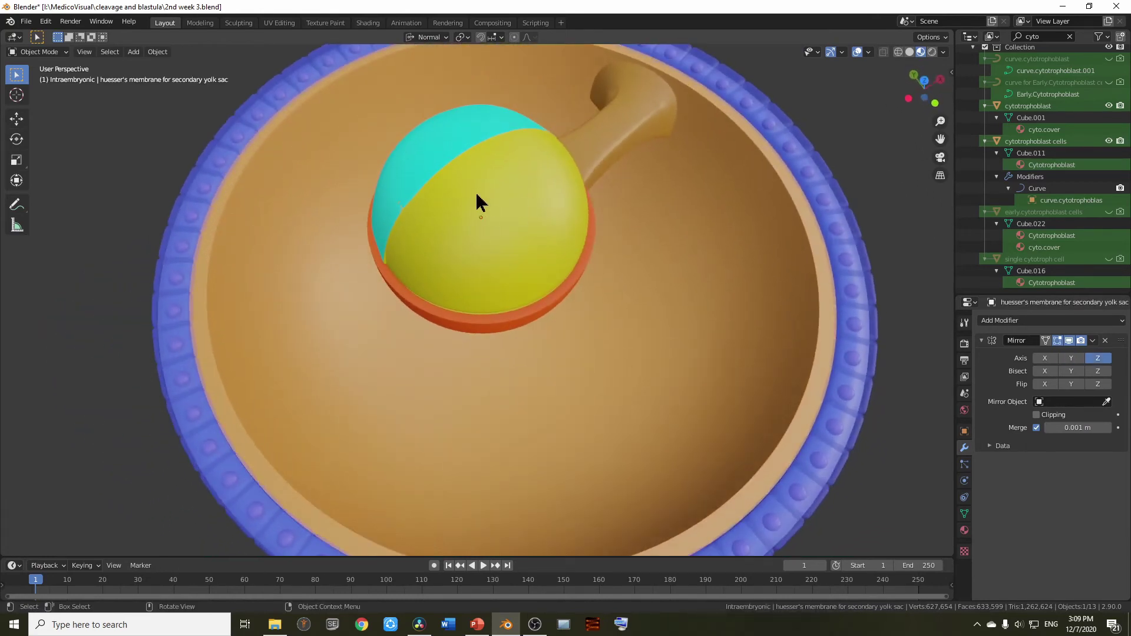
middle_click_drag(387, 157, 389, 192)
middle_click_drag(629, 212, 613, 235)
left_click(506, 223)
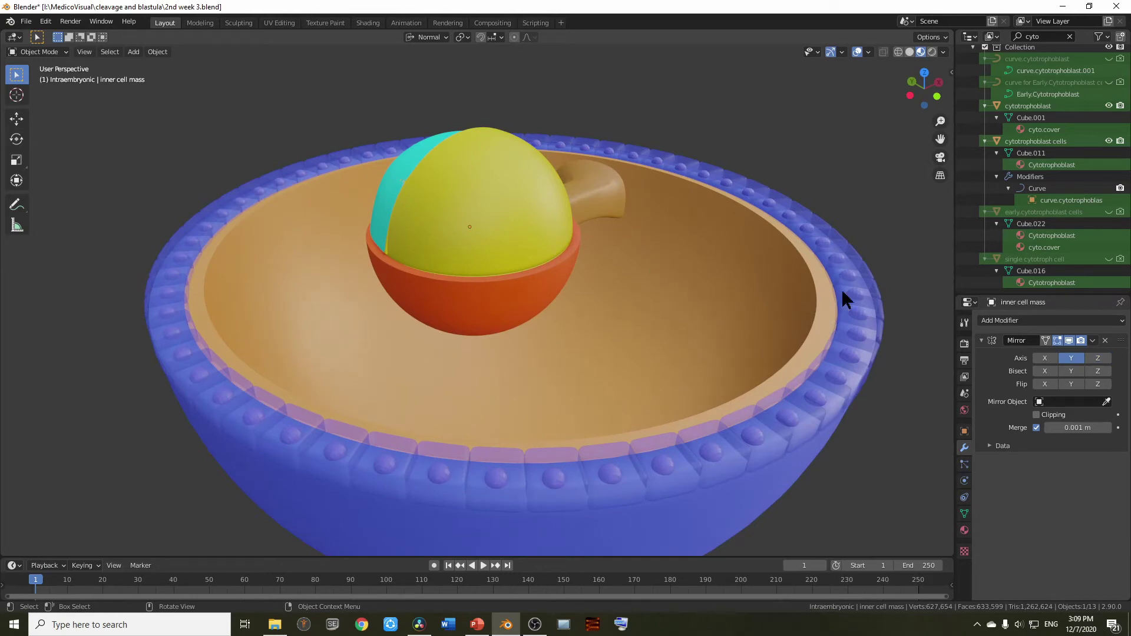
key("ctrl+z")
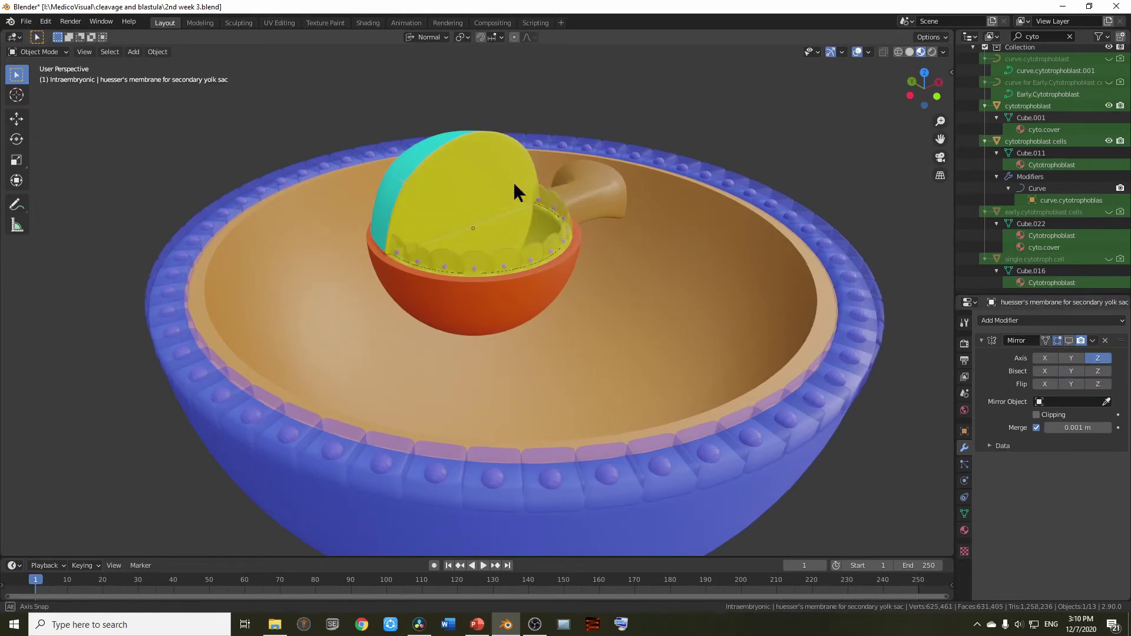
middle_click_drag(518, 182, 406, 277)
left_click(407, 272)
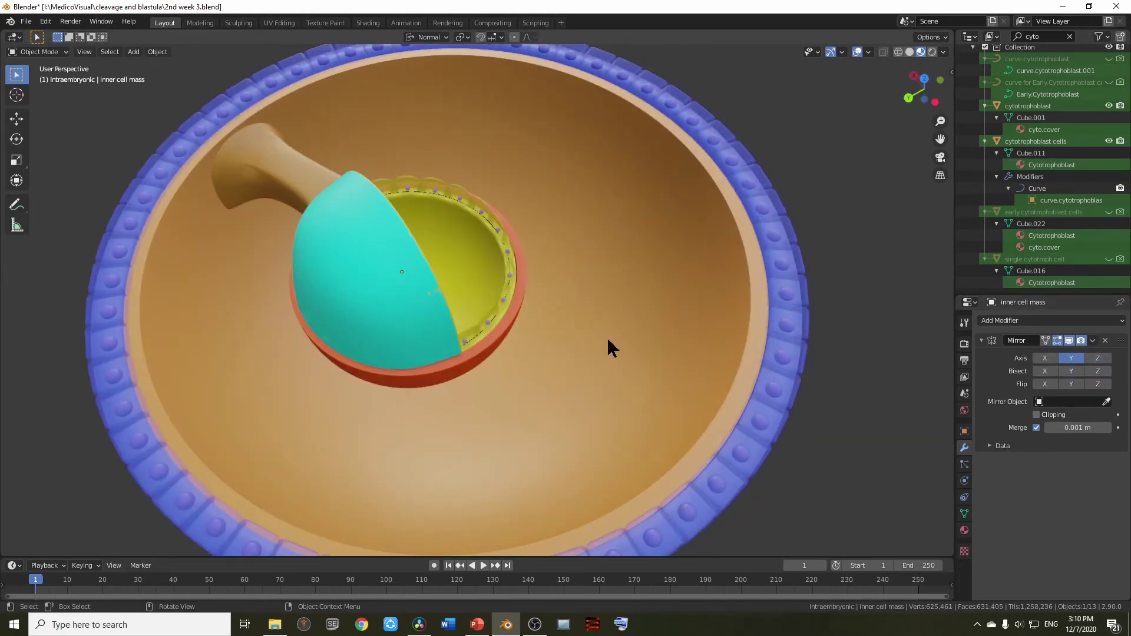
left_click(1069, 342)
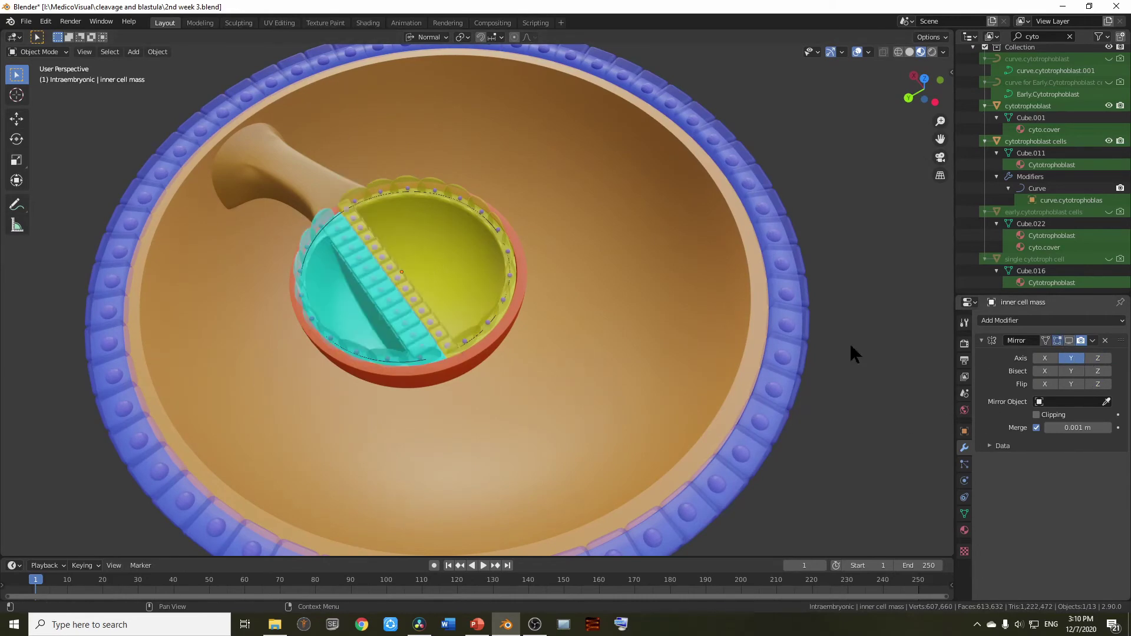
Orbit and zoom around the bowl to side views of the cut half-sphere
middle_click_drag(498, 283, 351, 324)
scroll(476, 290, "down", 3)
middle_click_drag(546, 261, 606, 257, "shift")
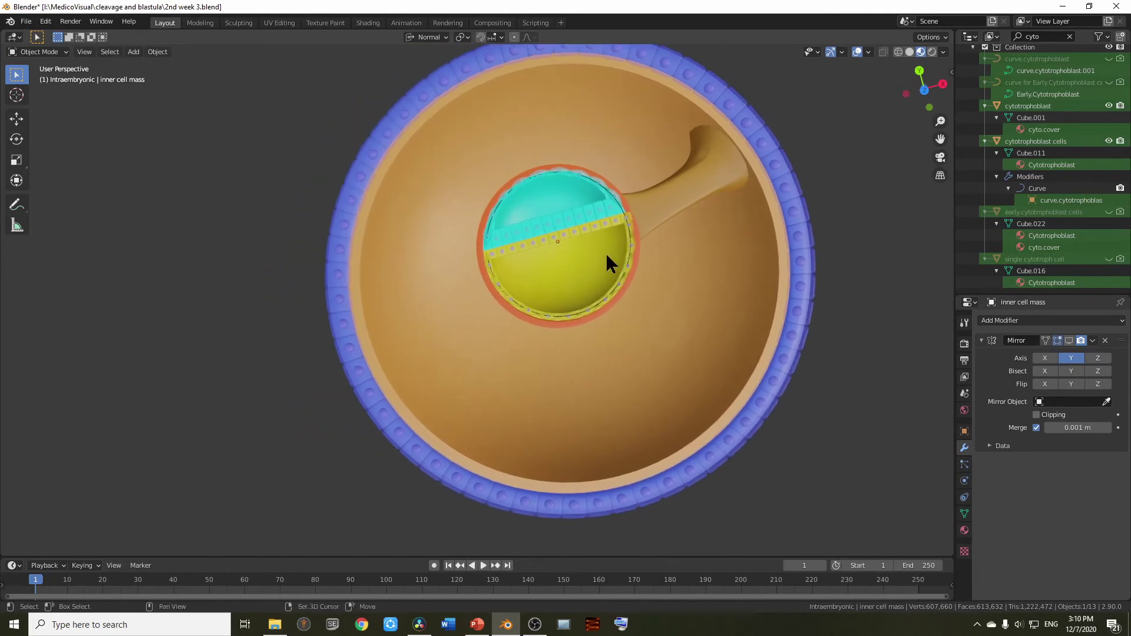
scroll(607, 253, "up", 4)
scroll(487, 263, "down", 2)
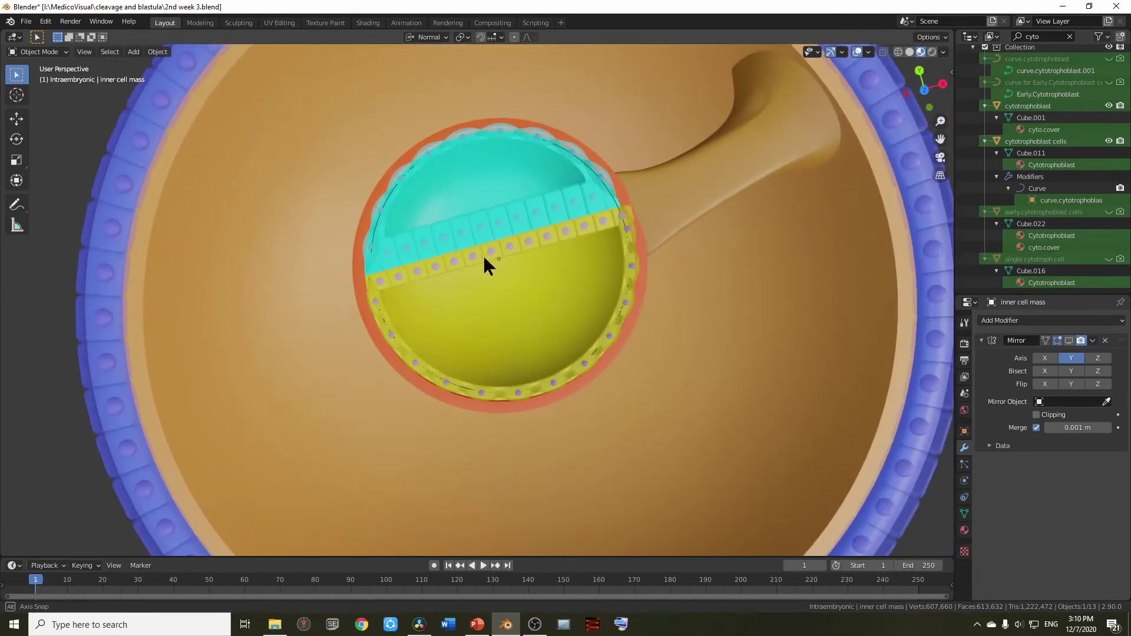
middle_click_drag(488, 262, 467, 196)
scroll(477, 209, "up", 2)
scroll(477, 209, "up", 3)
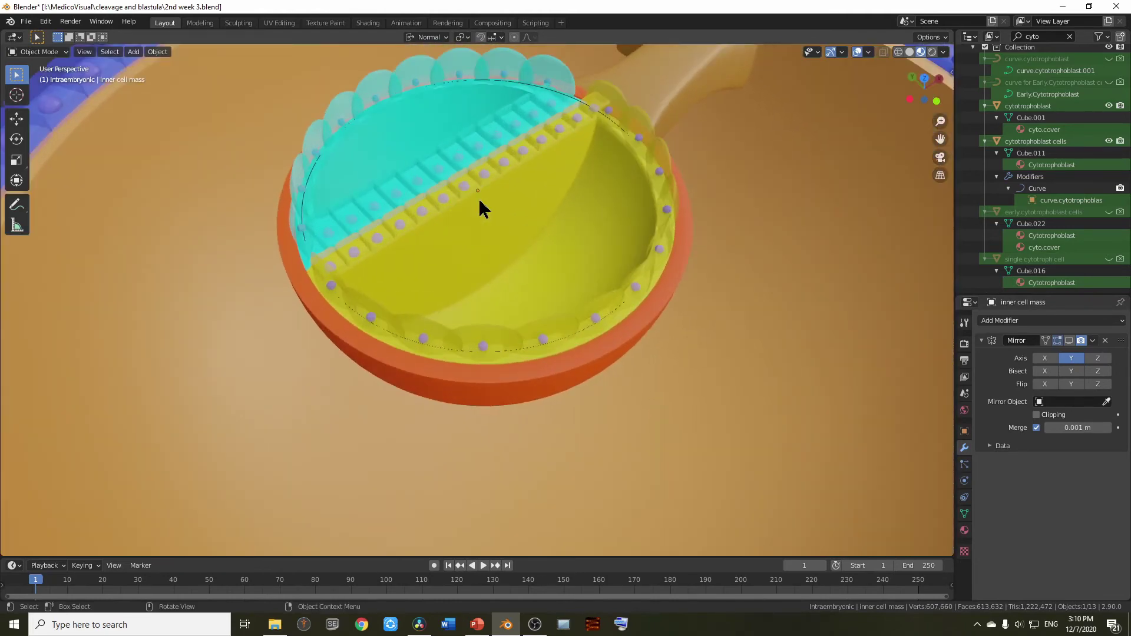
scroll(333, 194, "up", 1)
middle_click_drag(333, 194, 373, 129)
scroll(366, 189, "down", 5)
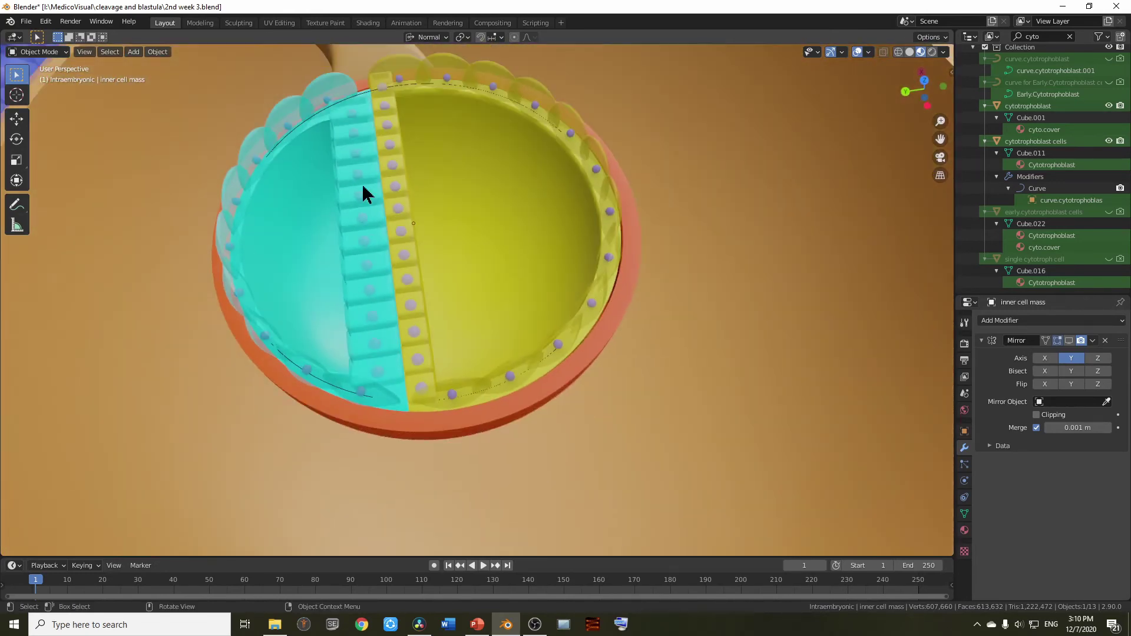
middle_click_drag(366, 189, 372, 265)
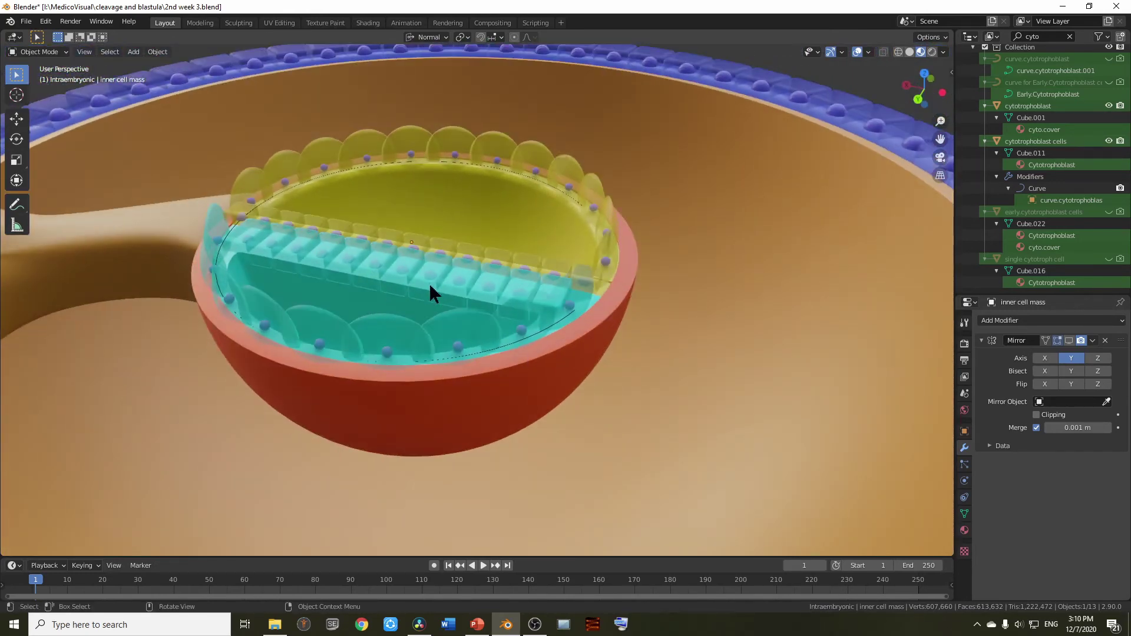
Look down into the half-sphere, then turn the view so the stalk points right
middle_click_drag(500, 290, 363, 186)
middle_click_drag(438, 197, 497, 283)
scroll(462, 282, "down", 4)
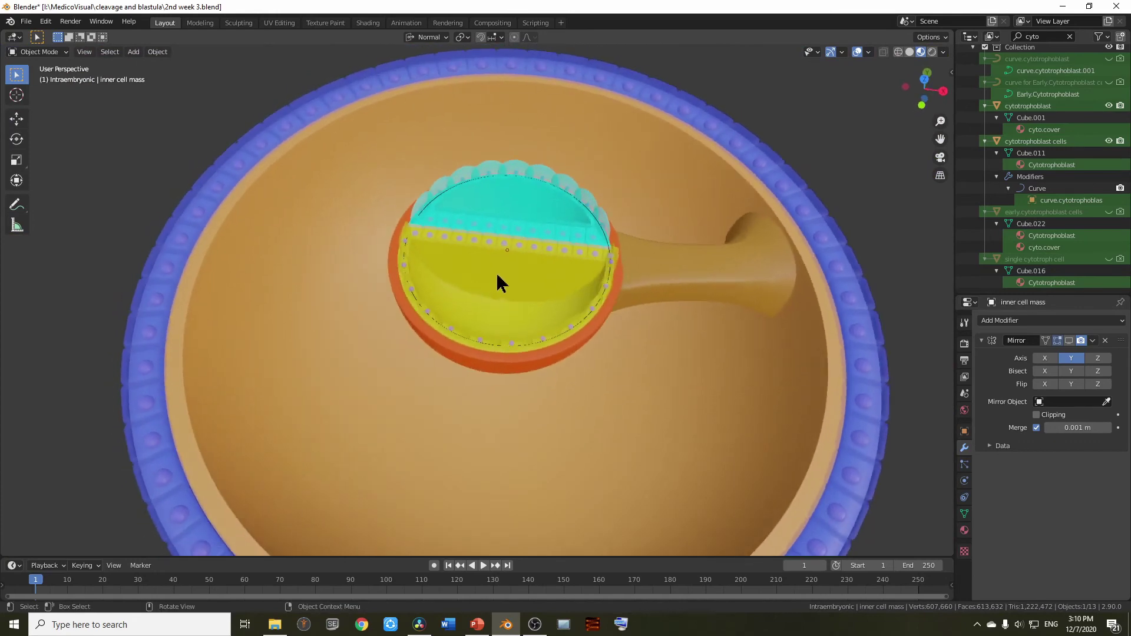
middle_click_drag(499, 187, 394, 218)
scroll(485, 200, "up", 5)
scroll(479, 240, "down", 3)
scroll(446, 154, "down", 3)
scroll(423, 215, "up", 5)
scroll(420, 214, "up", 3)
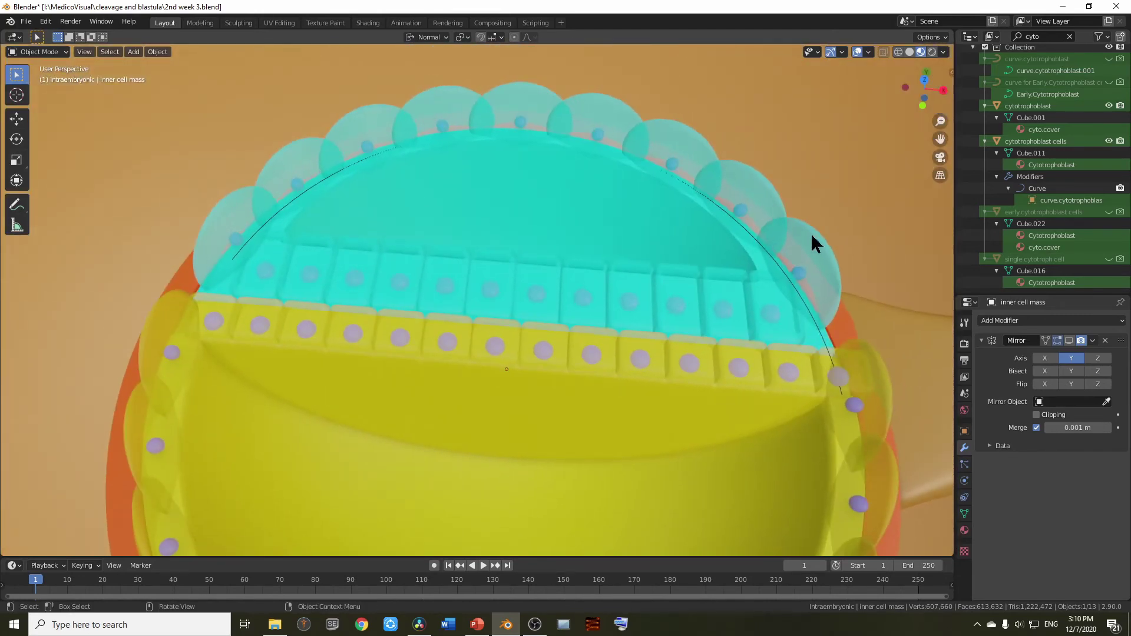
scroll(613, 336, "down", 4)
middle_click_drag(613, 336, 518, 227)
scroll(359, 196, "up", 4)
middle_click_drag(360, 196, 404, 188)
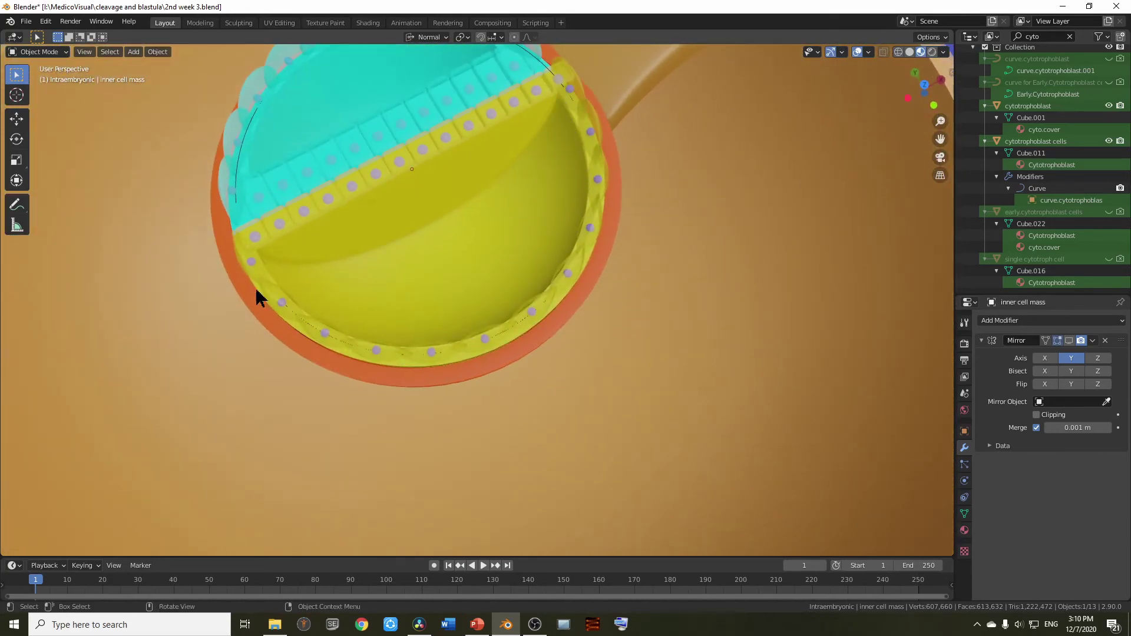
scroll(559, 235, "down", 5)
mouse_move(545, 231)
middle_mouse_down()
mouse_move(467, 225)
mouse_move(487, 267)
mouse_move(397, 218)
mouse_move(404, 253)
mouse_move(369, 262)
mouse_move(18, 166)
middle_mouse_up()
scroll(518, 212, "down", 5)
left_click(17, 207)
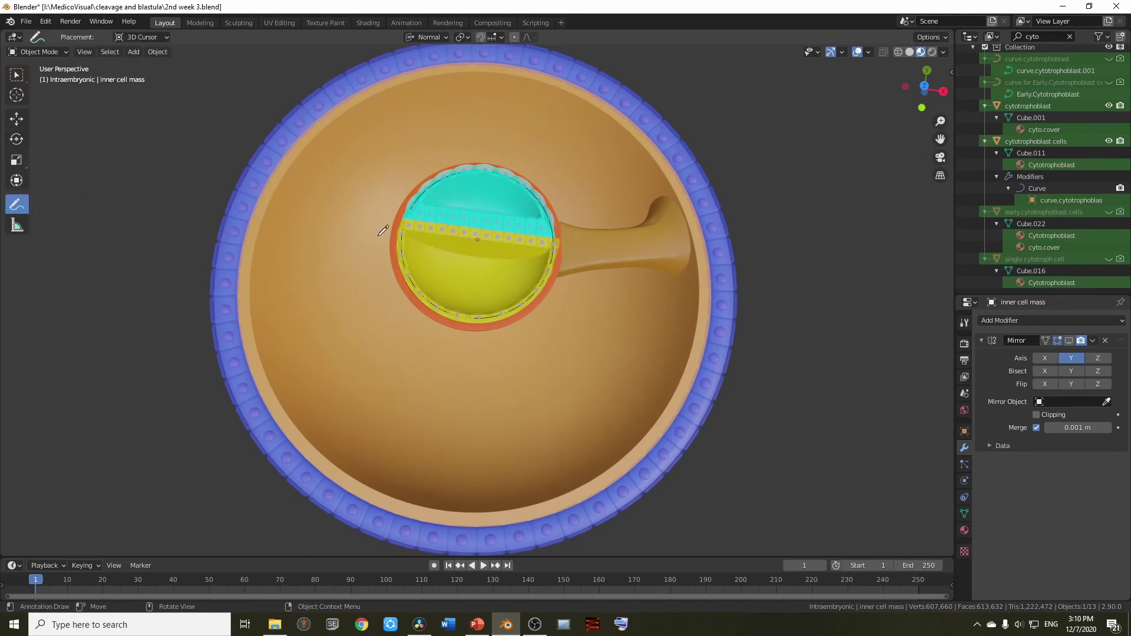
mouse_move(398, 218)
left_mouse_down()
mouse_move(397, 282)
mouse_move(435, 325)
mouse_move(522, 329)
left_mouse_up()
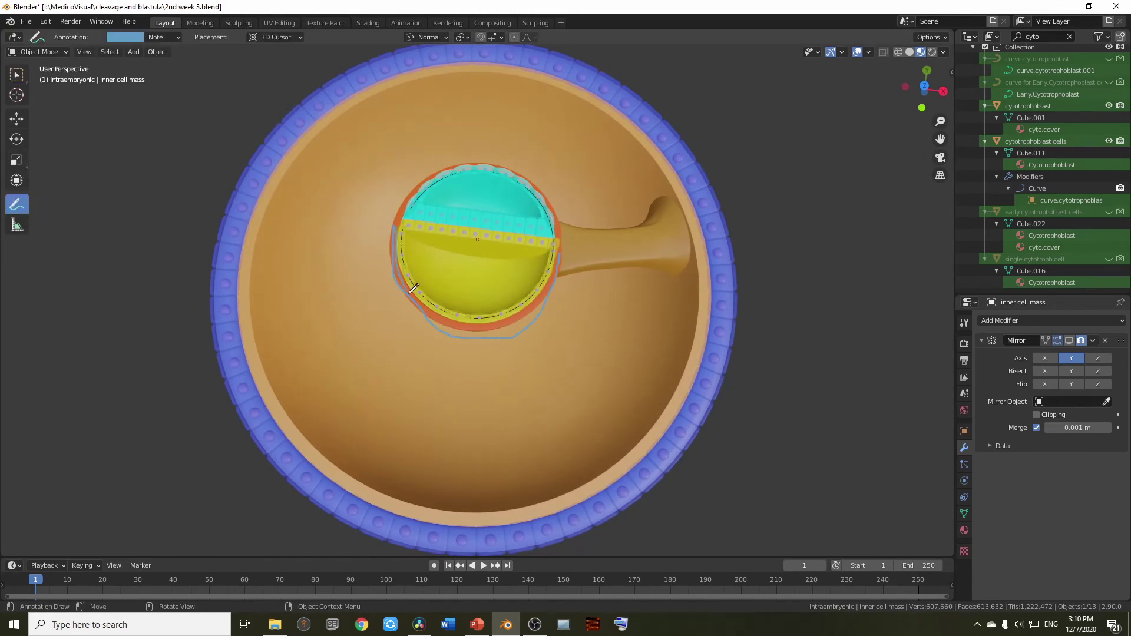
mouse_move(453, 318)
left_mouse_down()
mouse_move(517, 322)
mouse_move(560, 271)
mouse_move(569, 204)
left_mouse_up()
key("ctrl+z")
key("ctrl+z")
key("ctrl+z")
mouse_move(515, 378)
middle_mouse_down()
mouse_move(508, 306)
mouse_move(537, 277)
middle_mouse_up()
scroll(511, 327, "down", 2)
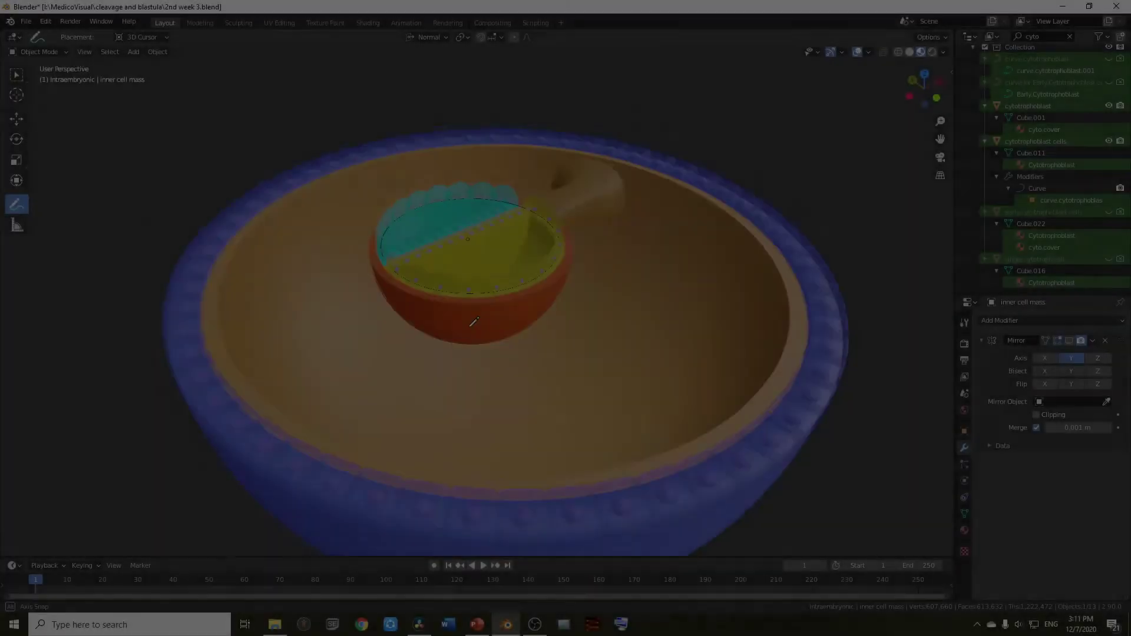
middle_click_drag(435, 377, 435, 326)
middle_click_drag(464, 182, 557, 246)
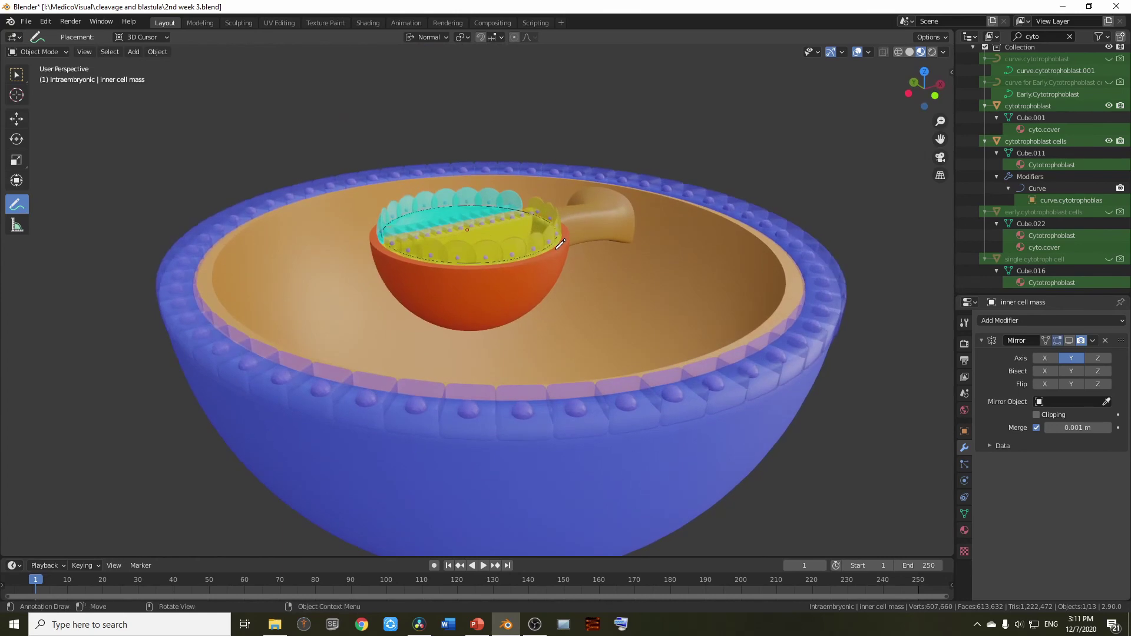
From a top view, draw a blue annotation curve around the bowl's interior, then tilt the view
scroll(554, 249, "up", 2)
middle_click_drag(639, 289, 670, 186)
middle_click_drag(659, 241, 558, 365)
left_click_drag(575, 348, 541, 387)
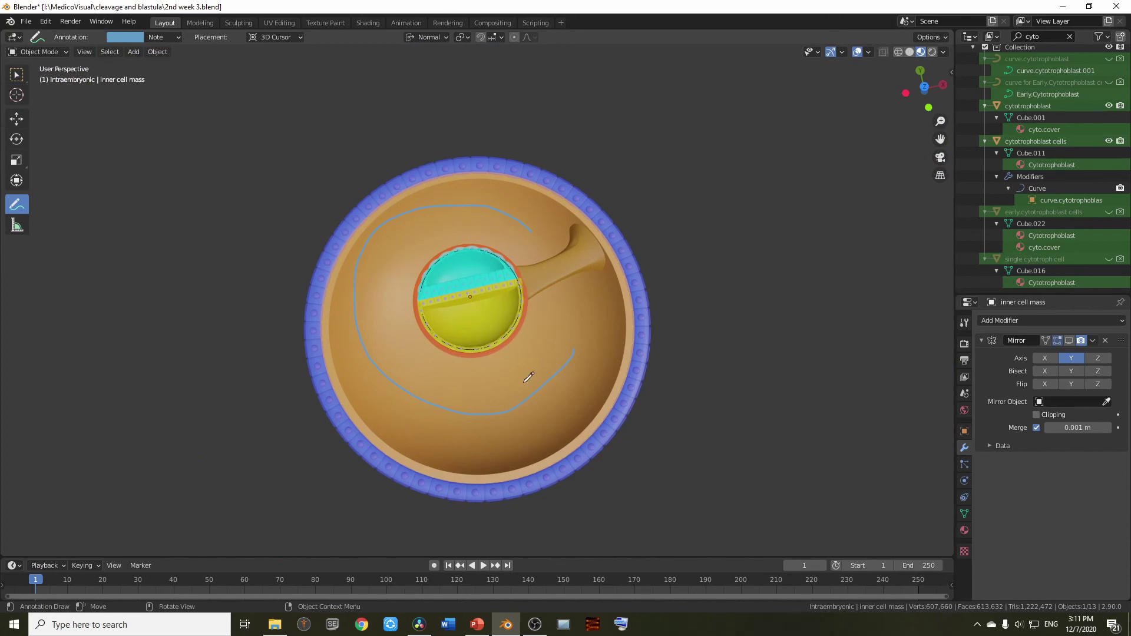
scroll(517, 367, "up", 3)
middle_click_drag(515, 391, 505, 284, "shift")
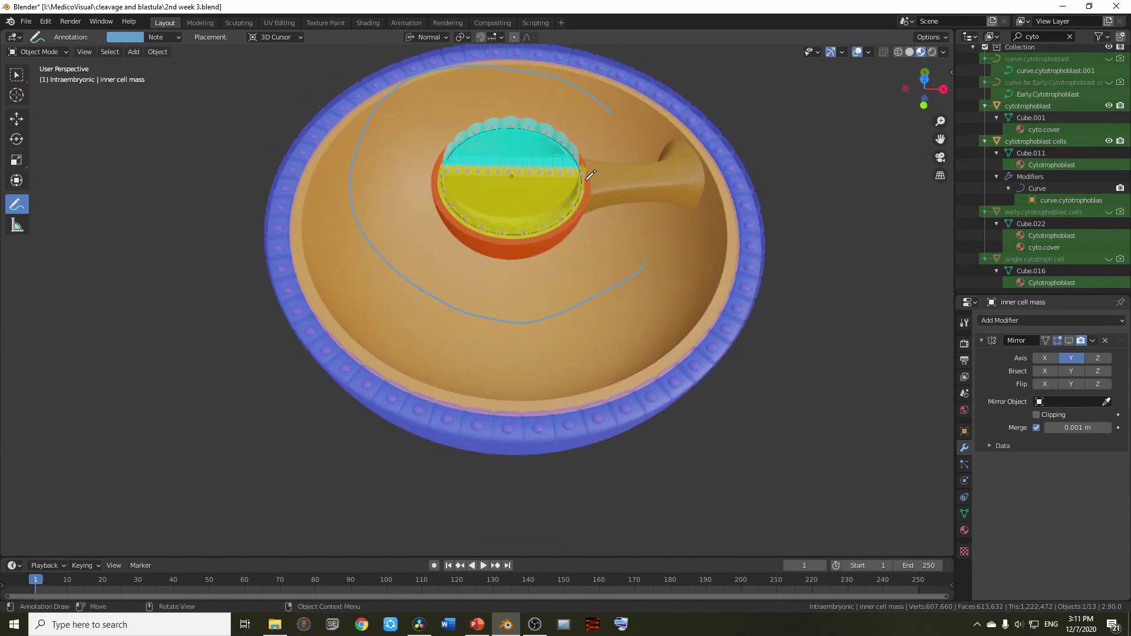